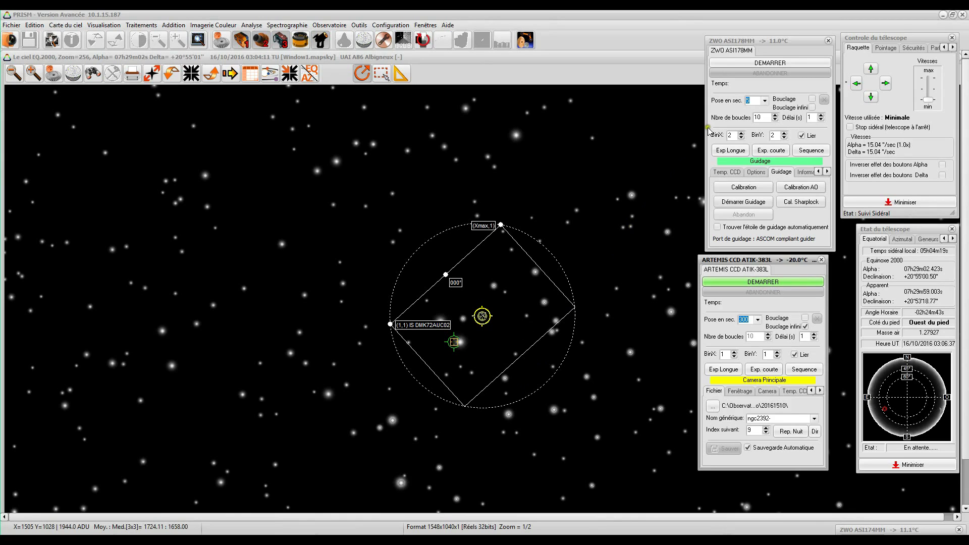
# Take a 5-second exposure with the ZWO ASI178MM and set its display thresholds to 2589 high and 1013 low
pyautogui.click(766, 64)
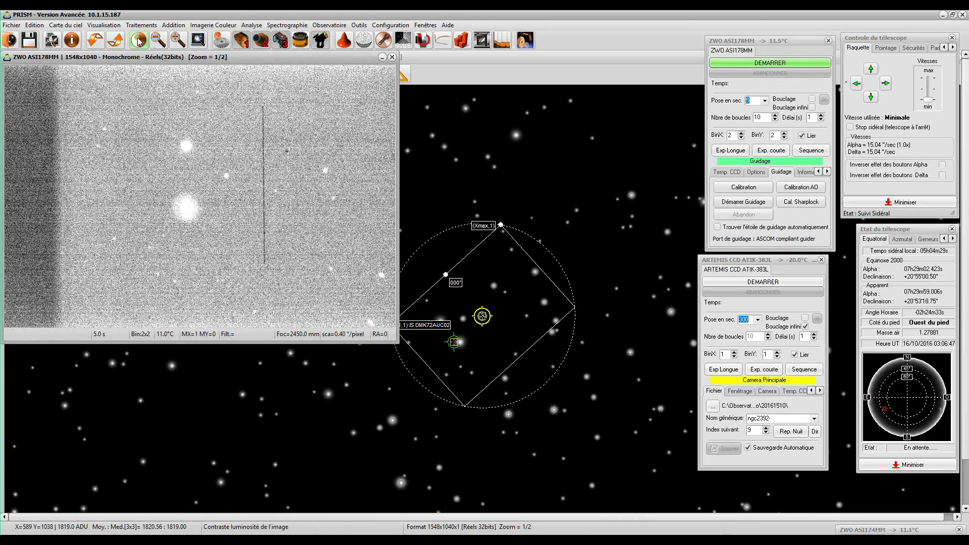
pyautogui.moveTo(574, 498); pyautogui.dragTo(635, 495)
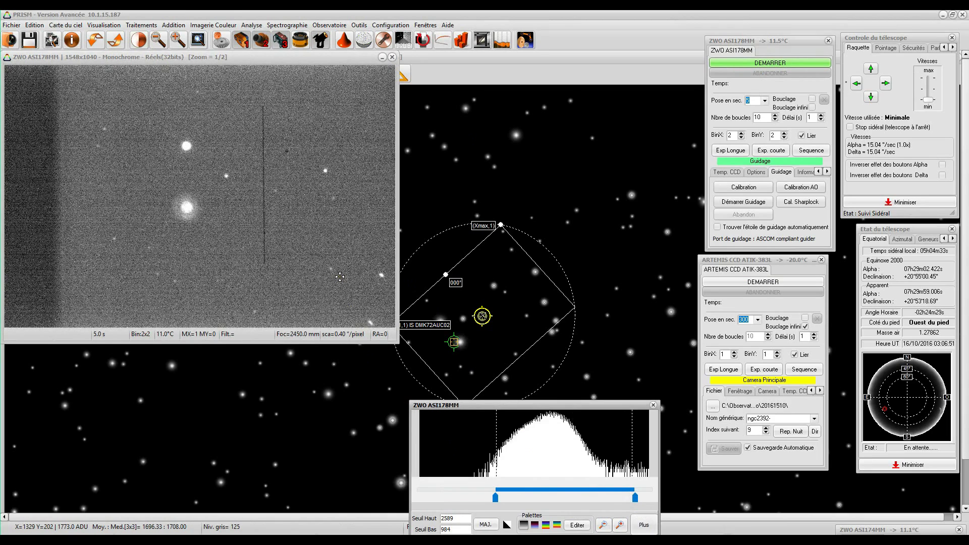
pyautogui.moveTo(493, 499); pyautogui.dragTo(498, 498)
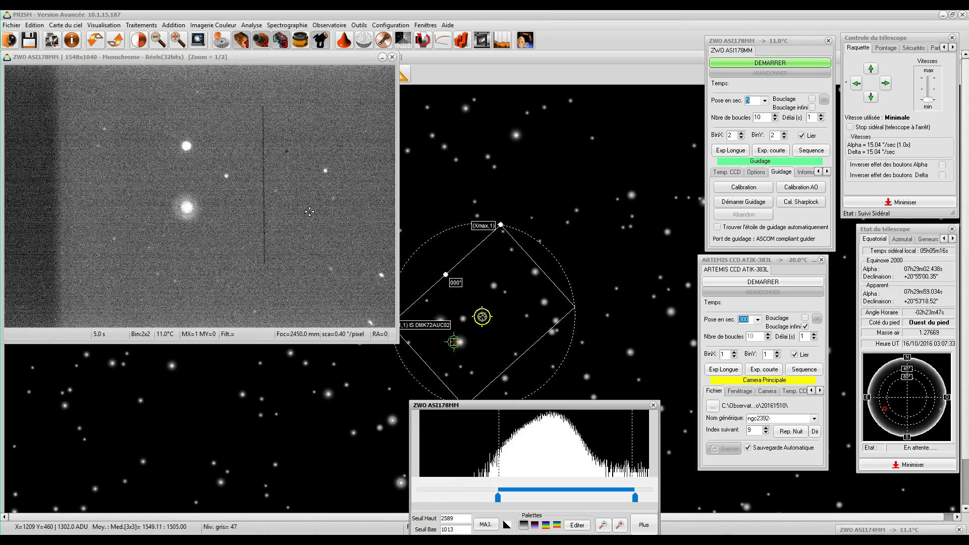
# Enable the grid overlay (Grille sur l'image) for the ZWO ASI178MM and take a new 5-second exposure
pyautogui.click(741, 391)
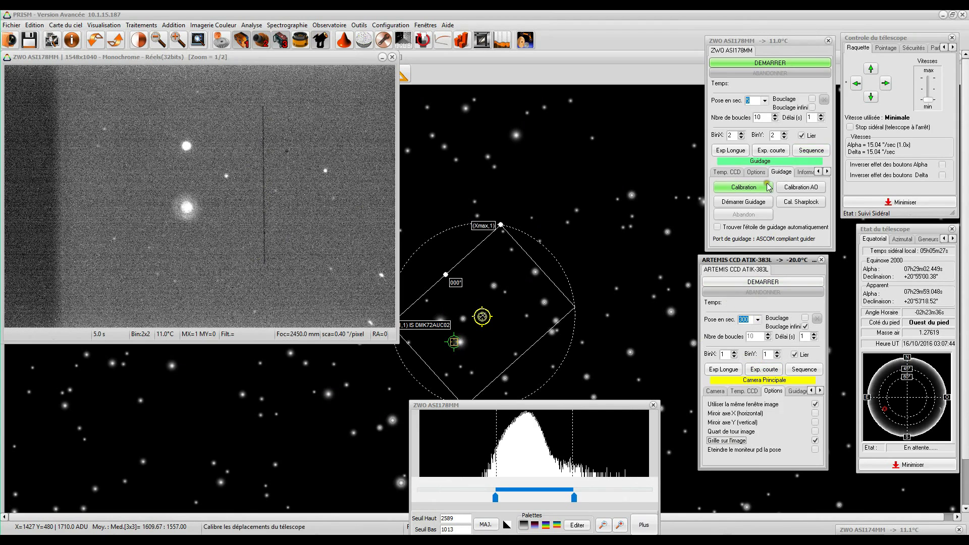
pyautogui.click(828, 172)
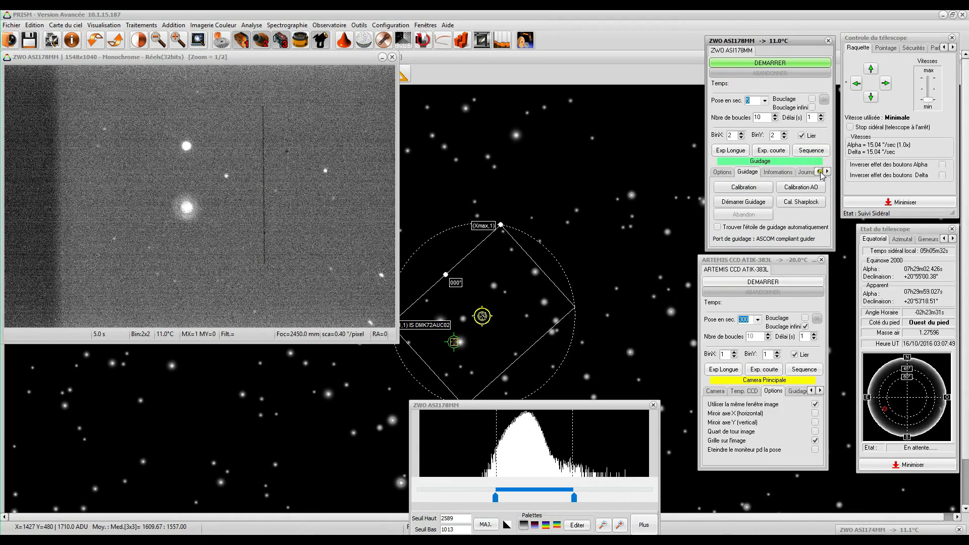
pyautogui.click(818, 172)
pyautogui.click(759, 171)
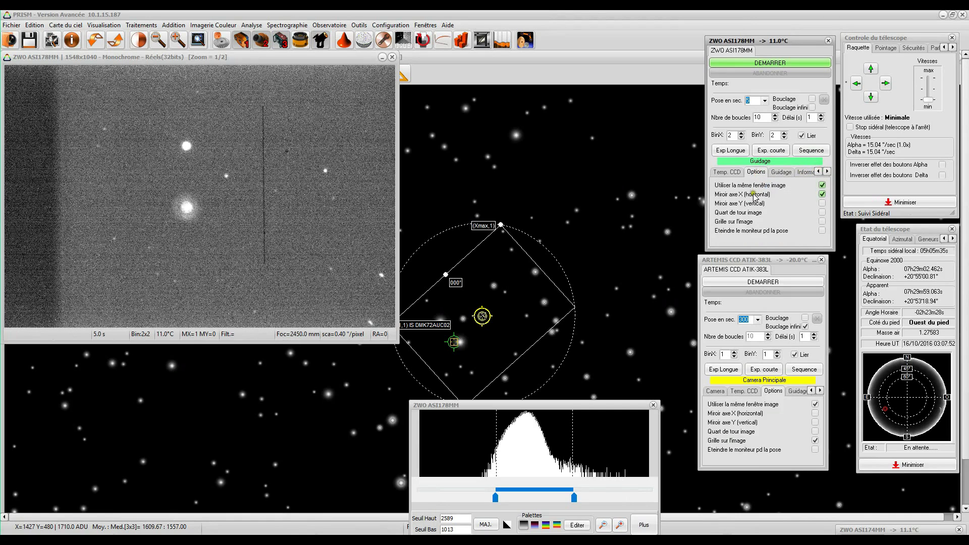
pyautogui.click(822, 221)
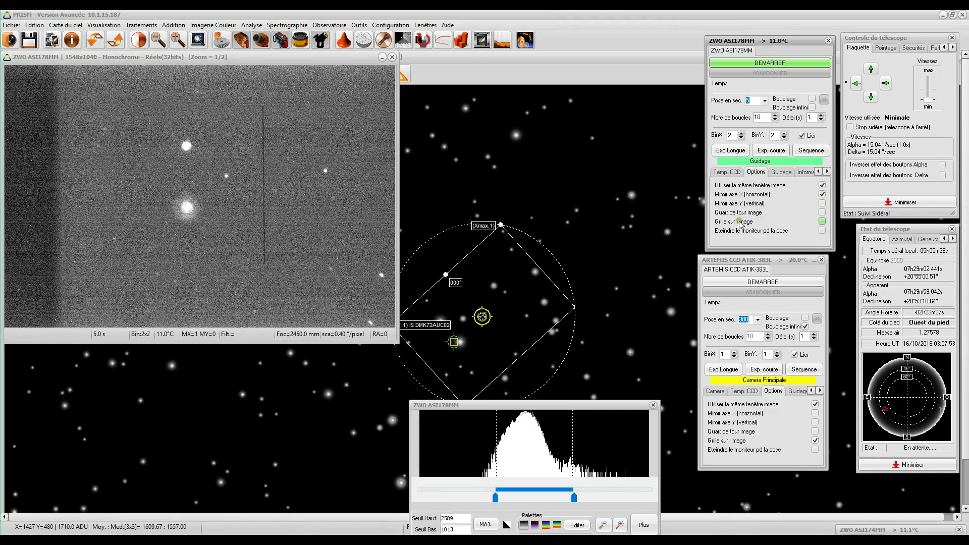
pyautogui.click(757, 64)
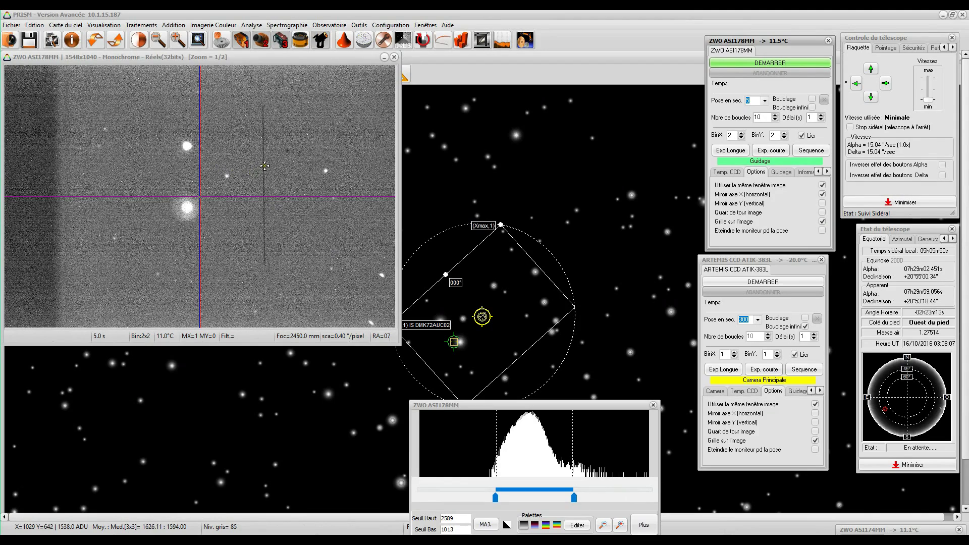
# Enlarge the guide image to zoom 1 and make a point on the dark slit line the centre of the grid
pyautogui.click(178, 40)
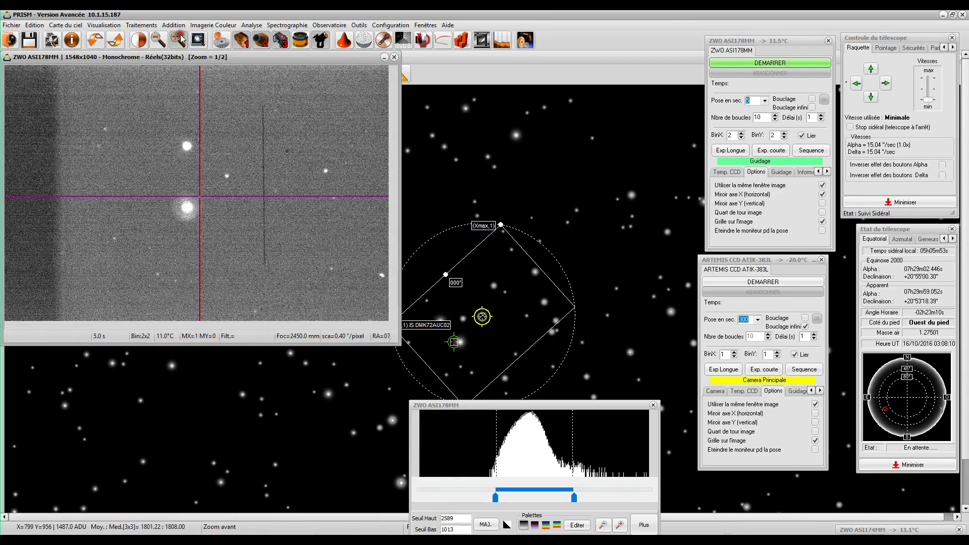
pyautogui.moveTo(484, 242); pyautogui.dragTo(194, 112)
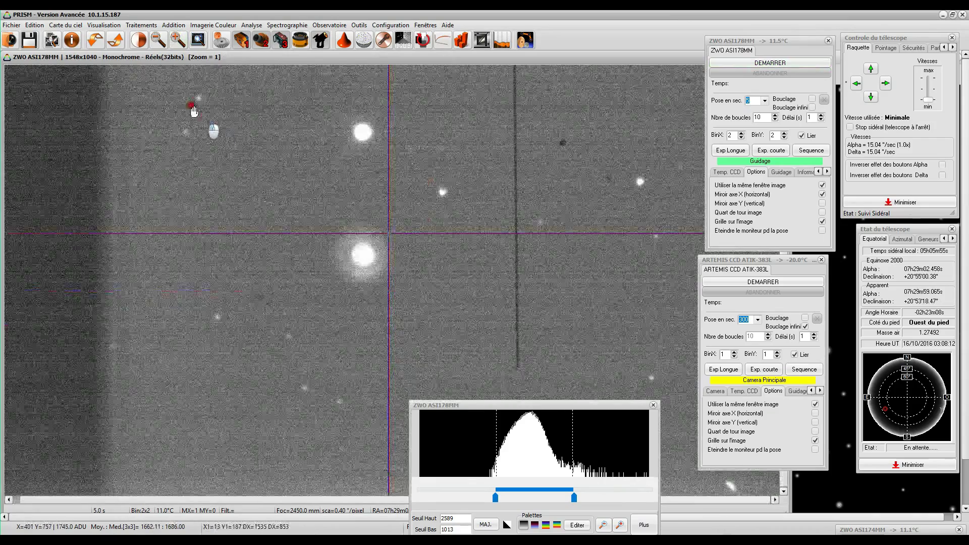
pyautogui.rightClick(516, 180)
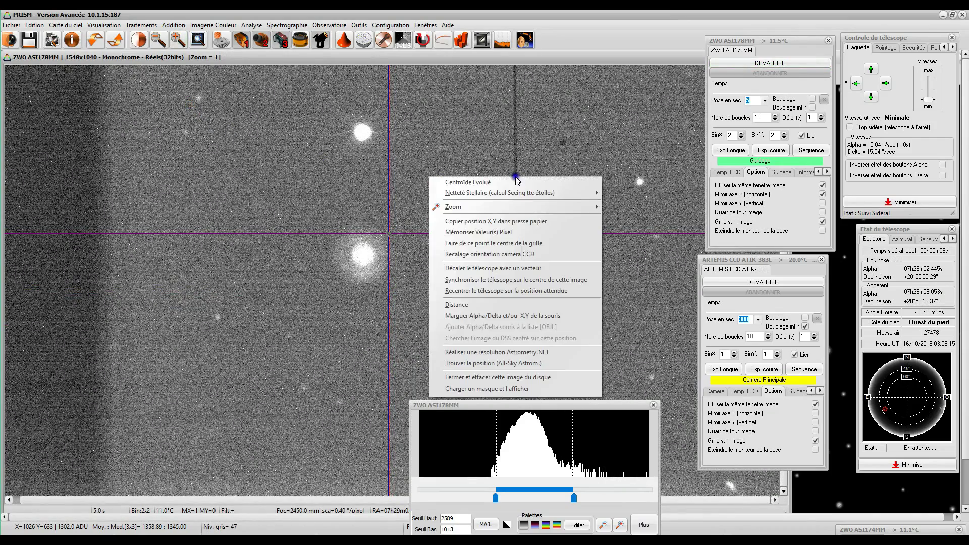
pyautogui.click(489, 246)
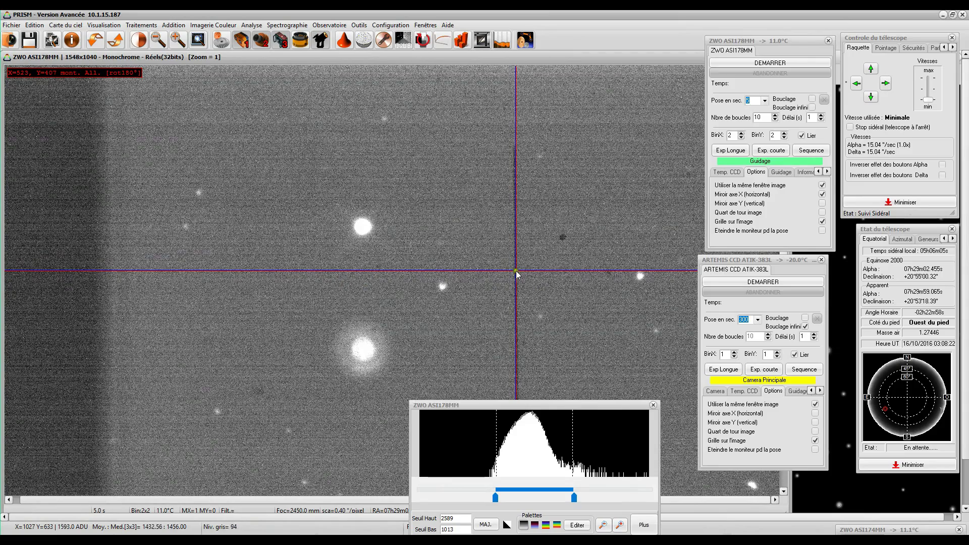
pyautogui.click(505, 301)
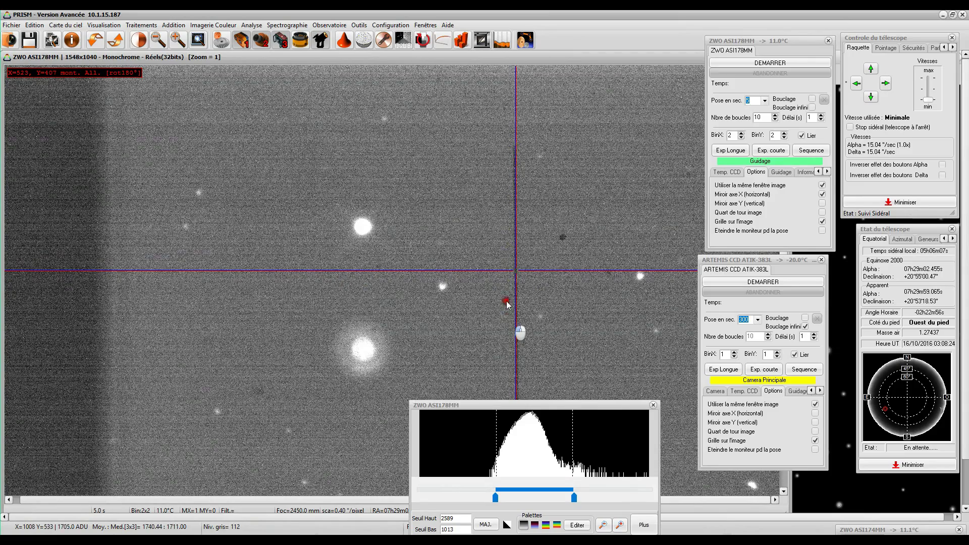
pyautogui.click(454, 246)
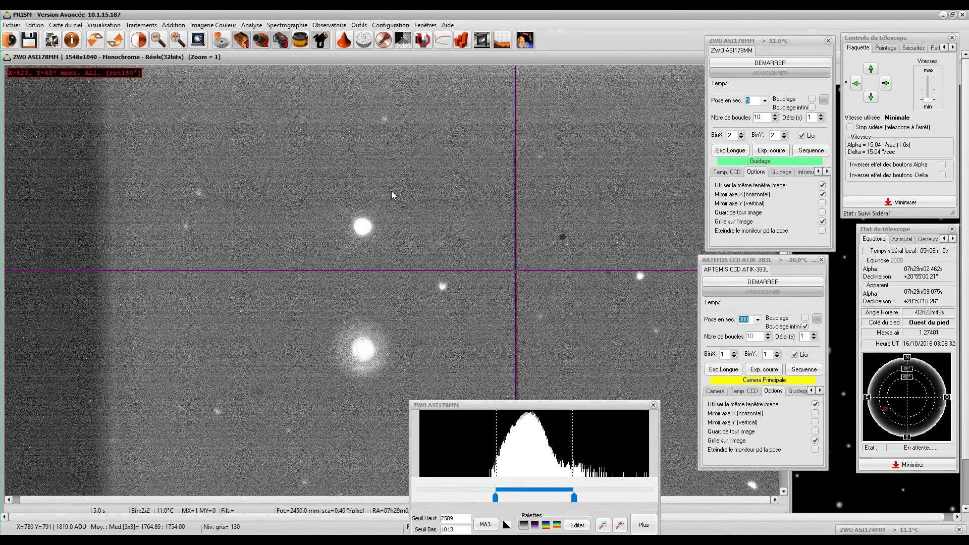
pyautogui.click(547, 156)
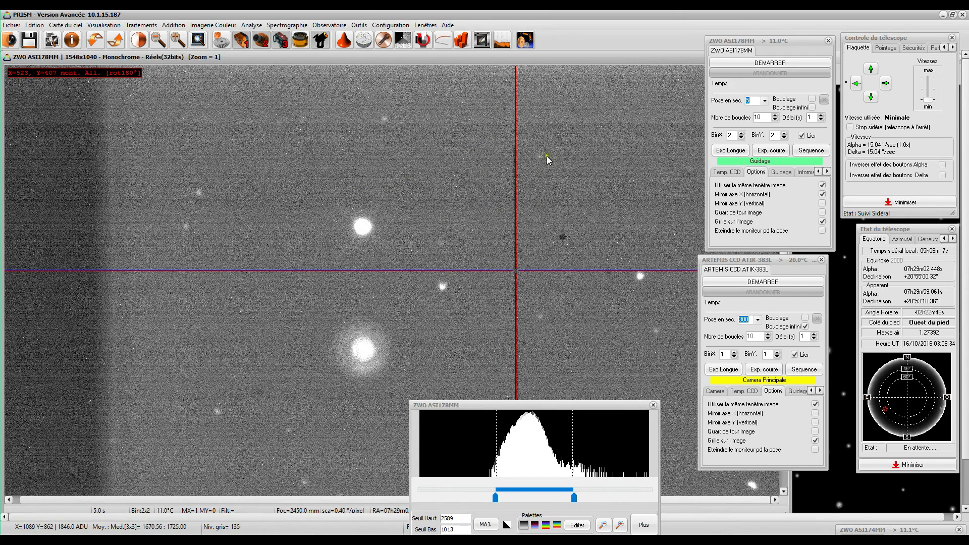
pyautogui.click(560, 224)
# Reduce the guide image to zoom 1/2 and reposition its window over the sky map
pyautogui.click(158, 41)
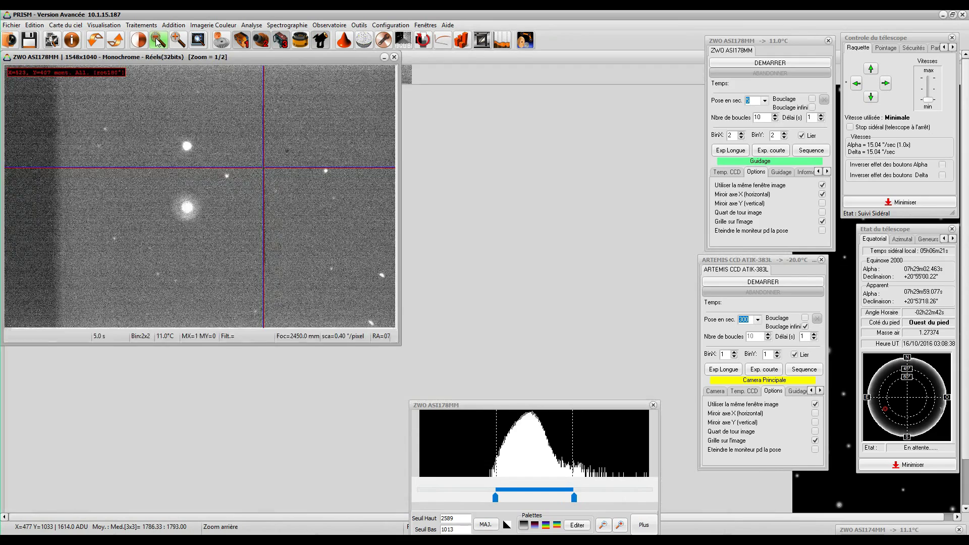
pyautogui.moveTo(215, 57)
pyautogui.mouseDown()
pyautogui.moveTo(260, 60)
pyautogui.moveTo(231, 65)
pyautogui.mouseUp()
pyautogui.click(296, 80)
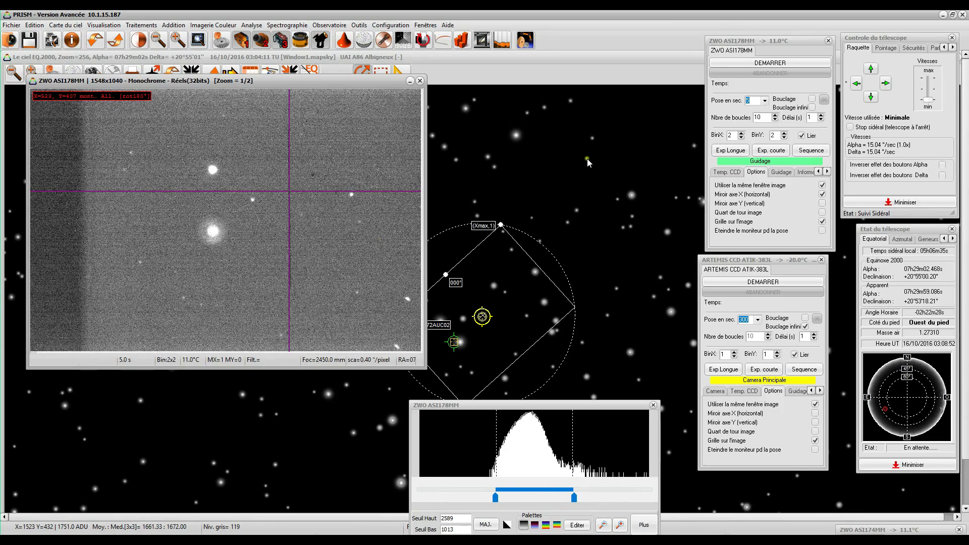
# Start the guiding calibration with 5.0-second Alpha and Delta movements, Miroir X on and 2x2 binning
pyautogui.click(781, 172)
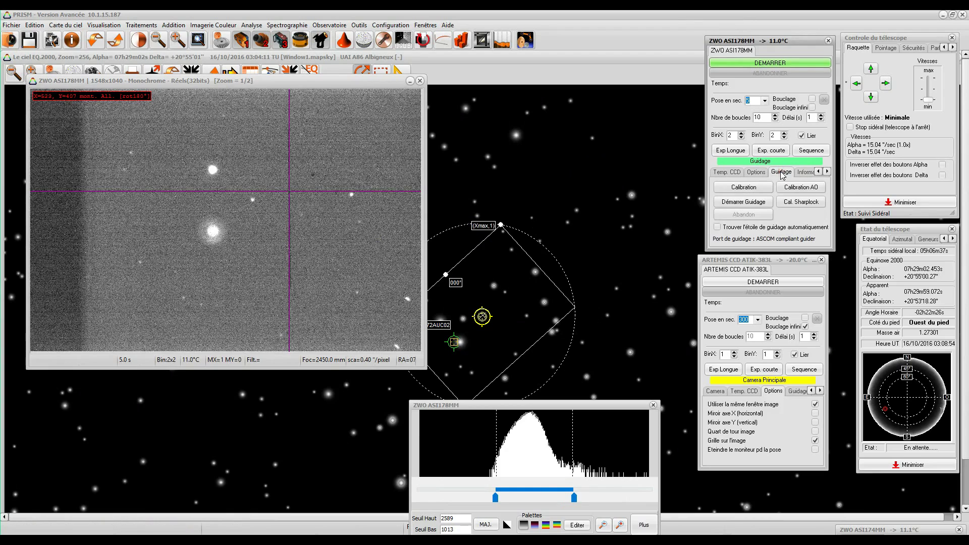
pyautogui.click(756, 188)
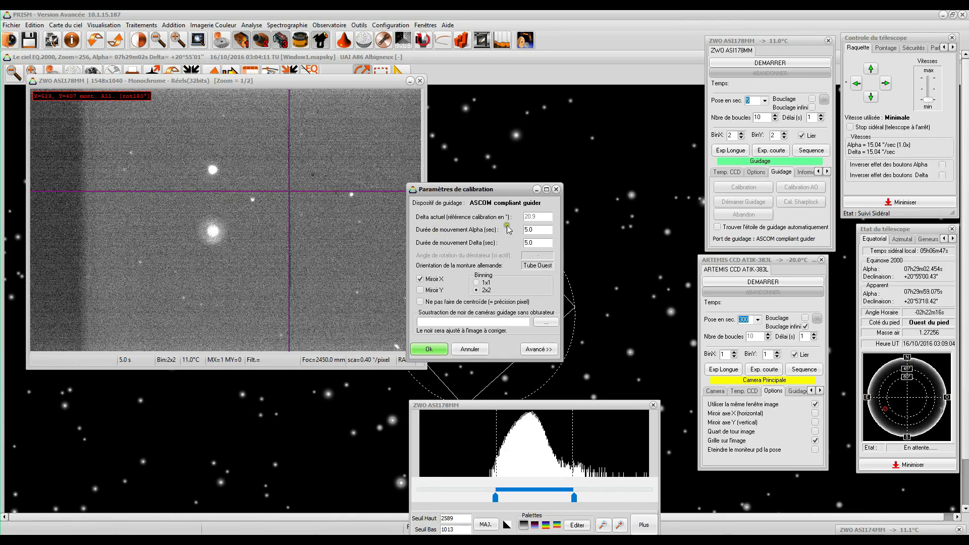
pyautogui.click(545, 230)
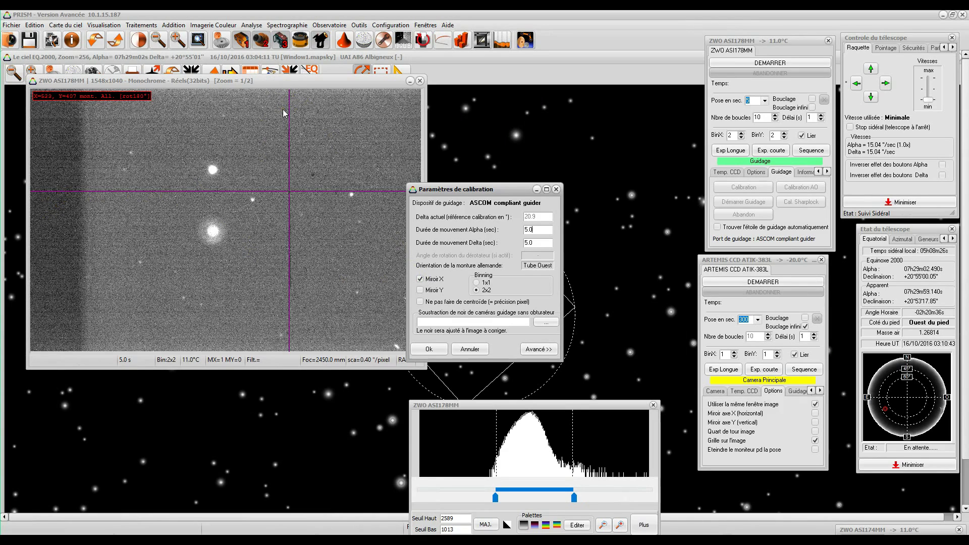
pyautogui.click(429, 349)
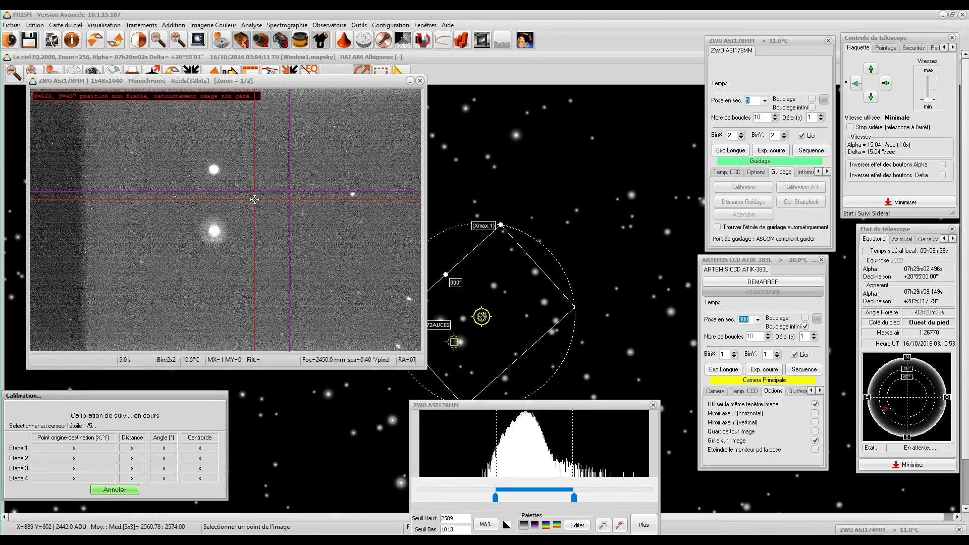
# Select the same small star near the grid centre in each of the five calibration images and complete the calibration
pyautogui.click(253, 198)
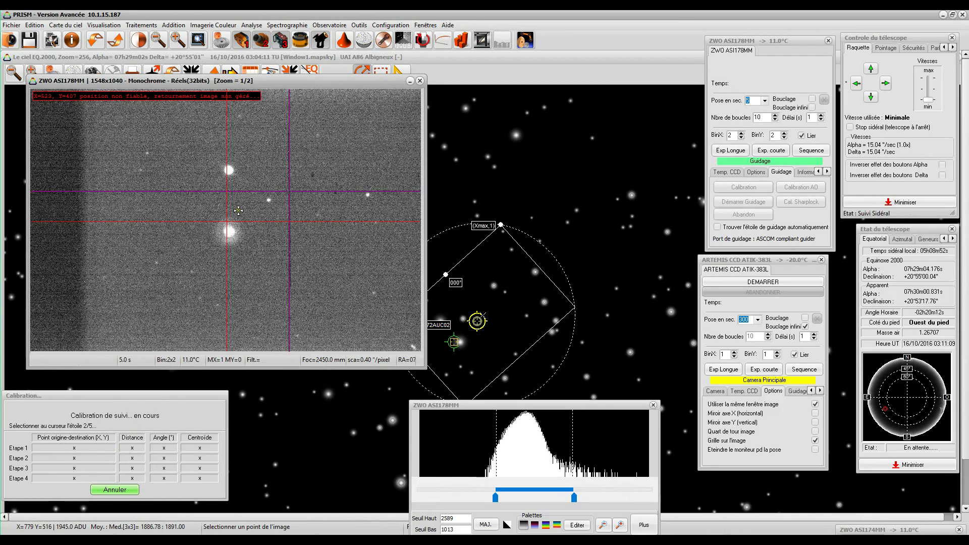
pyautogui.click(270, 200)
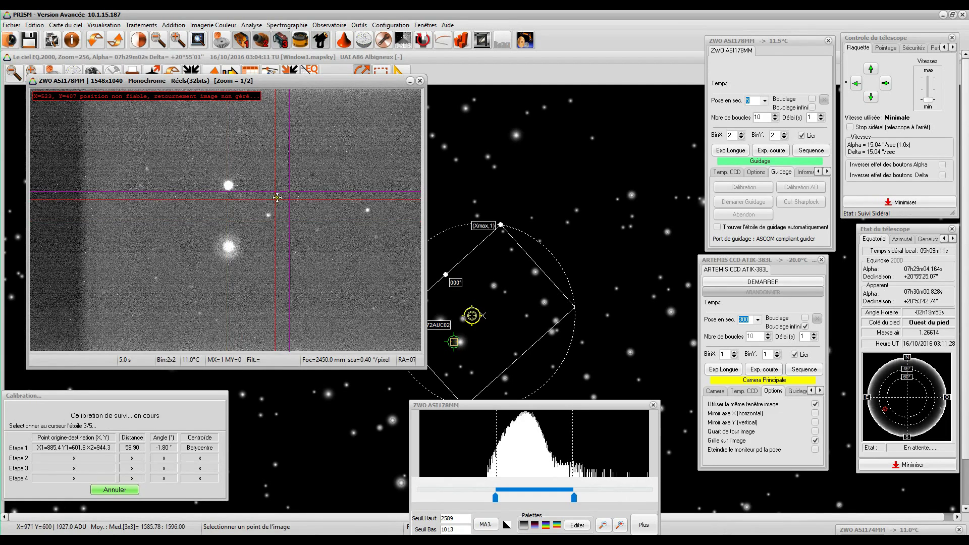
pyautogui.click(270, 215)
pyautogui.click(269, 214)
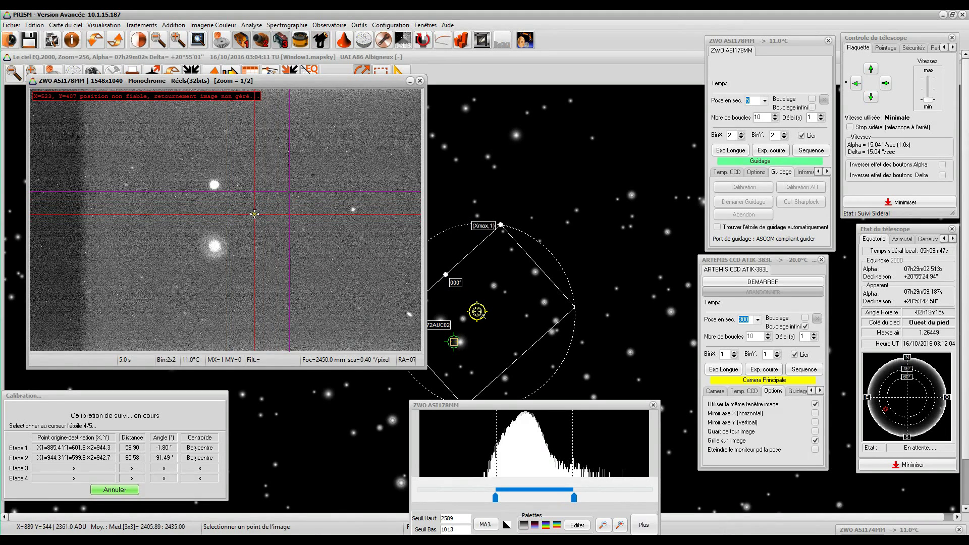
pyautogui.click(255, 214)
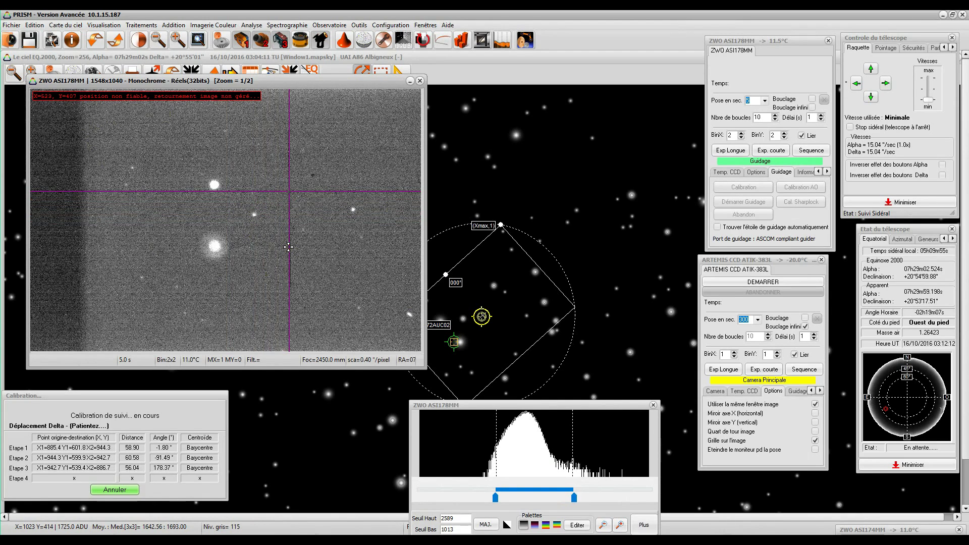
pyautogui.click(255, 198)
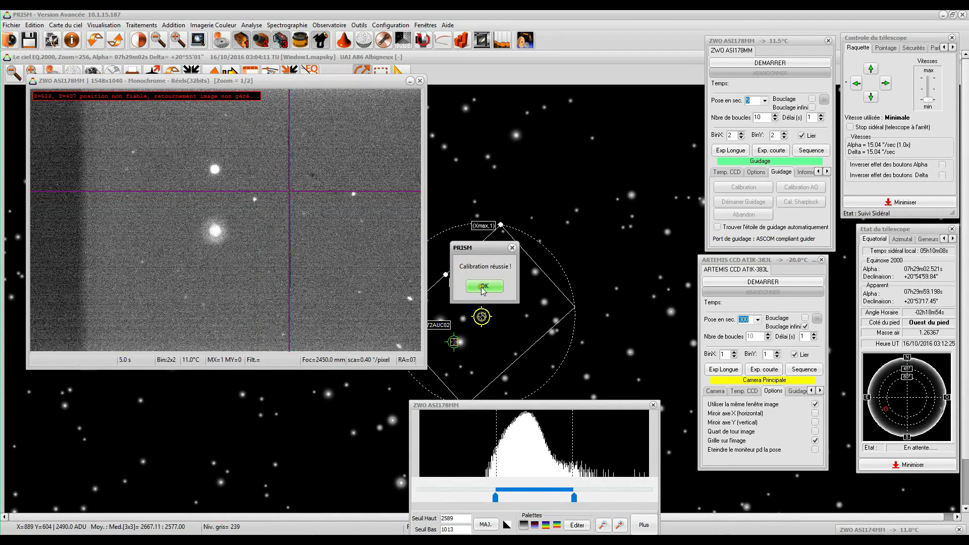
pyautogui.click(484, 288)
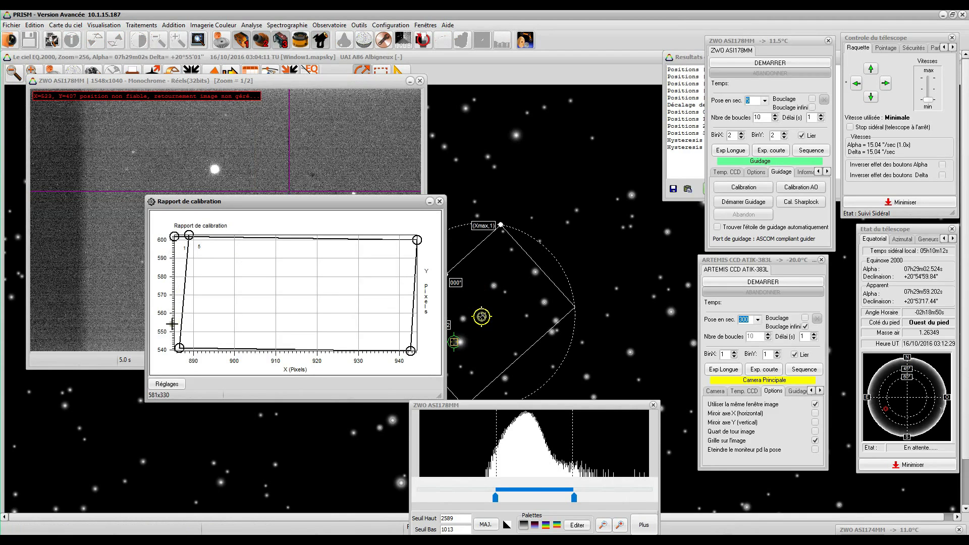
# Move and enlarge the calibration report to examine the plotted star displacements, and close it
pyautogui.moveTo(362, 204); pyautogui.dragTo(276, 136)
pyautogui.moveTo(350, 321); pyautogui.dragTo(423, 384)
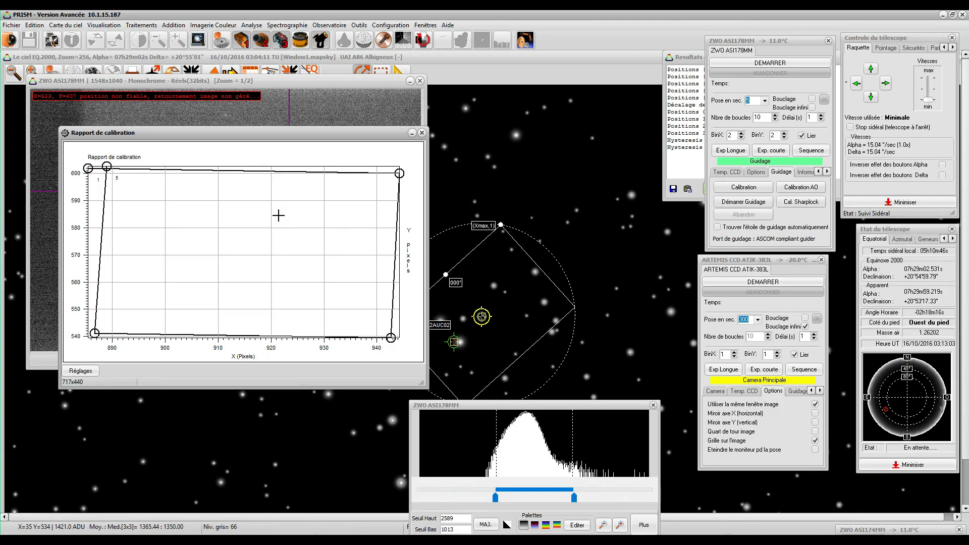
pyautogui.click(422, 132)
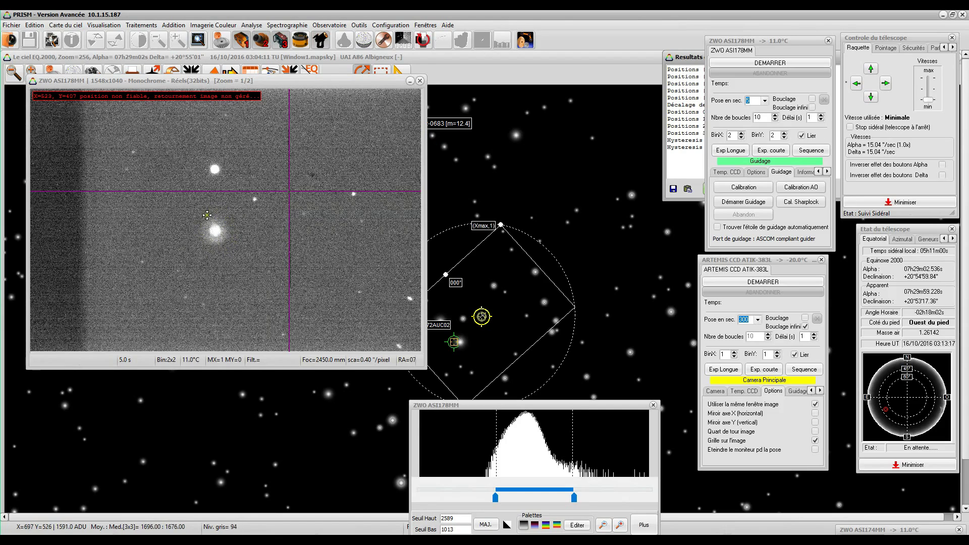
# Set the guide image's high threshold to 3854 and shift the telescope until the nebula reaches the slit, checking with 5-second exposures
pyautogui.moveTo(574, 497); pyautogui.dragTo(637, 498)
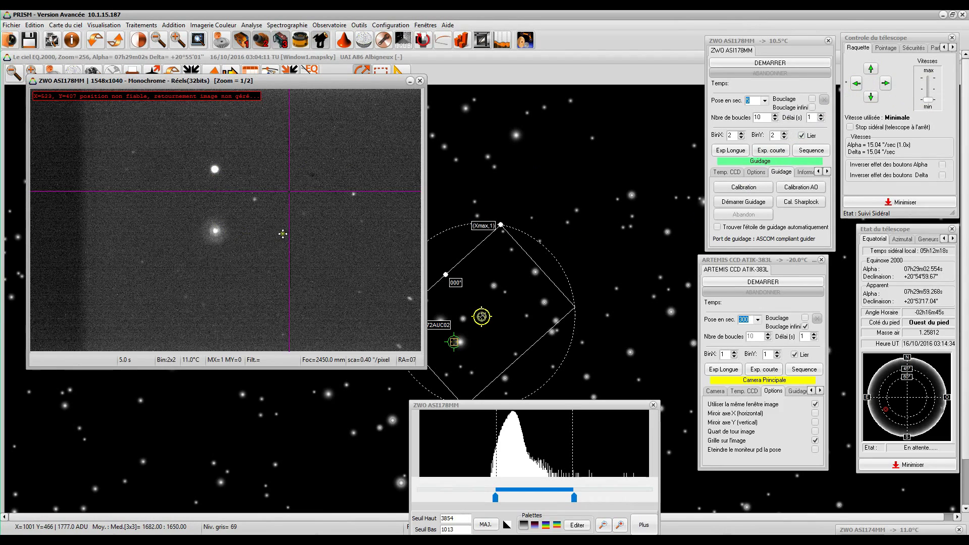
pyautogui.click(884, 84)
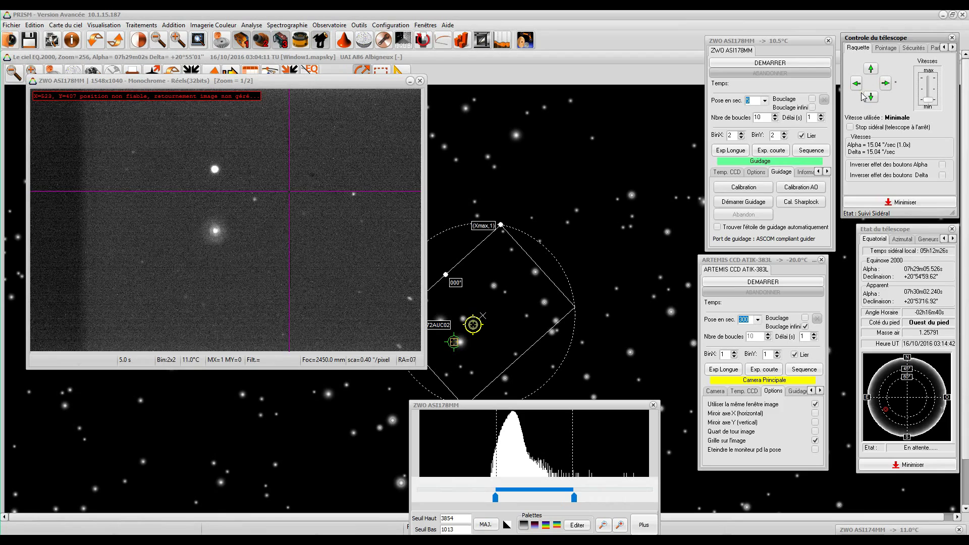
pyautogui.click(775, 63)
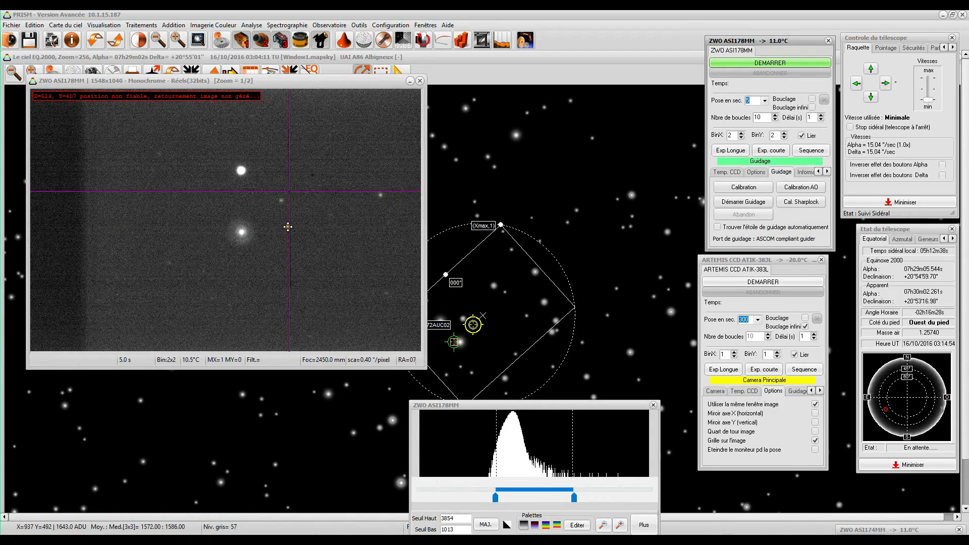
pyautogui.click(885, 85)
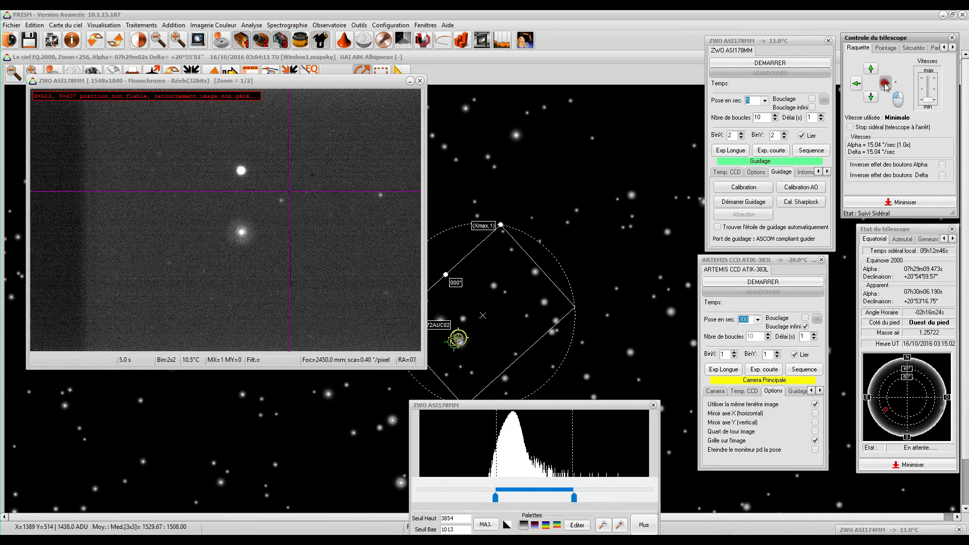
pyautogui.click(769, 65)
pyautogui.click(769, 64)
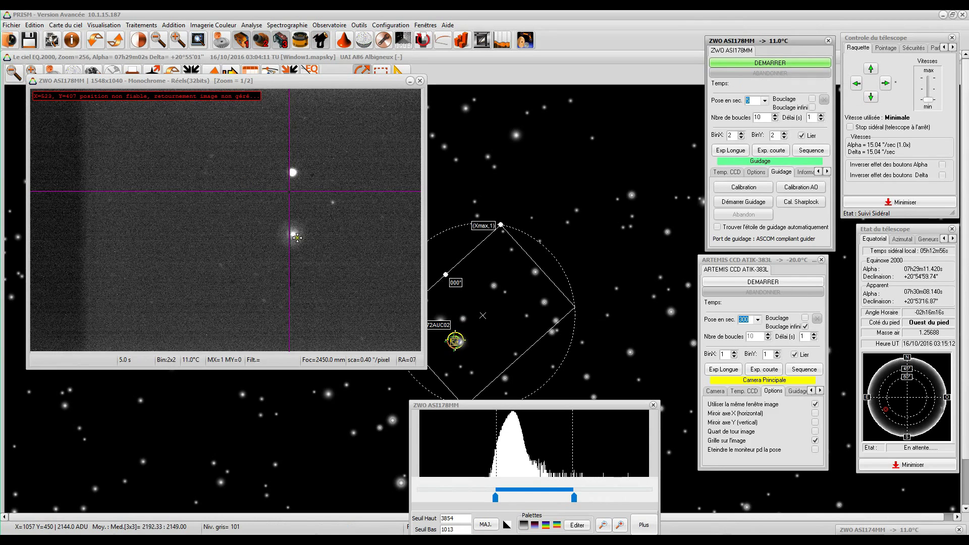
# Nudge the telescope slightly in the opposite direction to centre the nebula on the slit and take another 5-second guide exposure
pyautogui.click(856, 83)
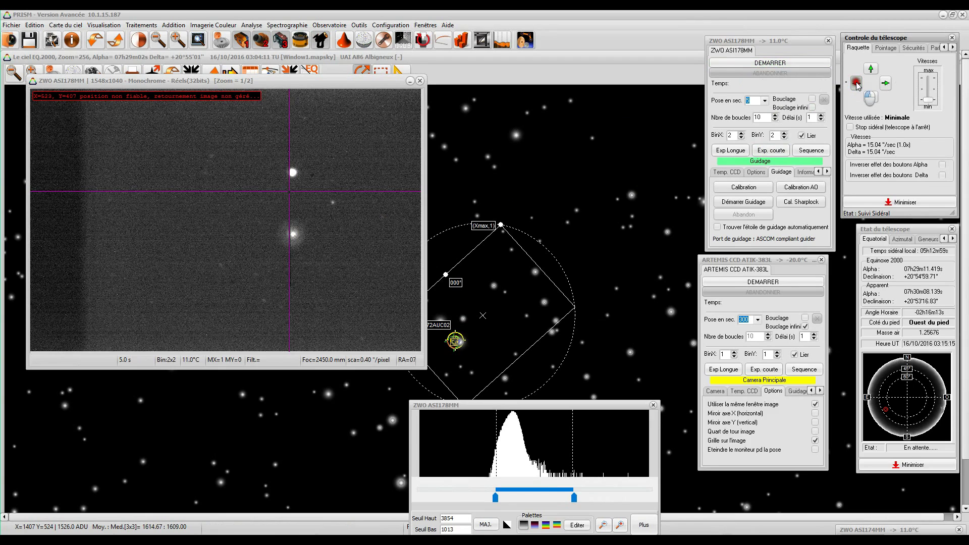
pyautogui.click(756, 64)
pyautogui.click(756, 65)
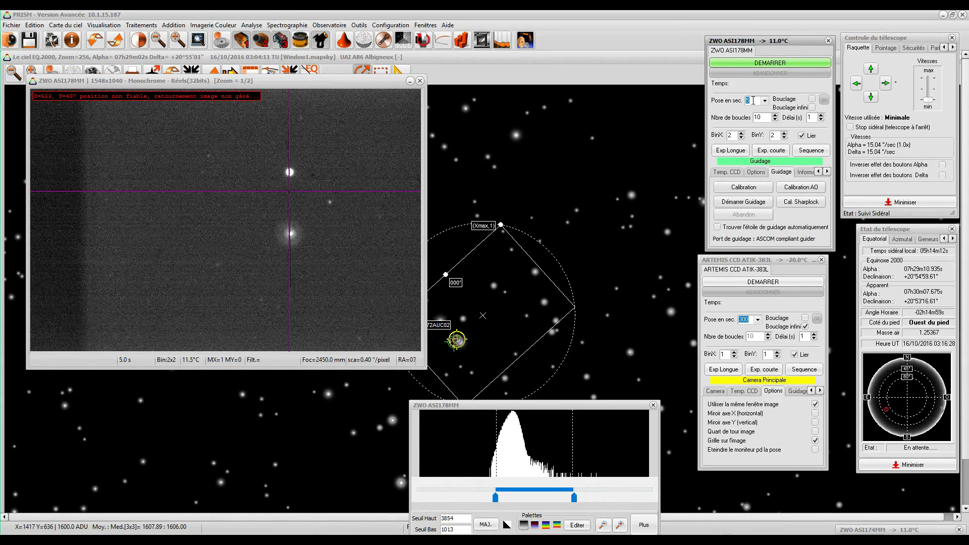
pyautogui.click(744, 201)
pyautogui.moveTo(465, 138); pyautogui.dragTo(504, 97)
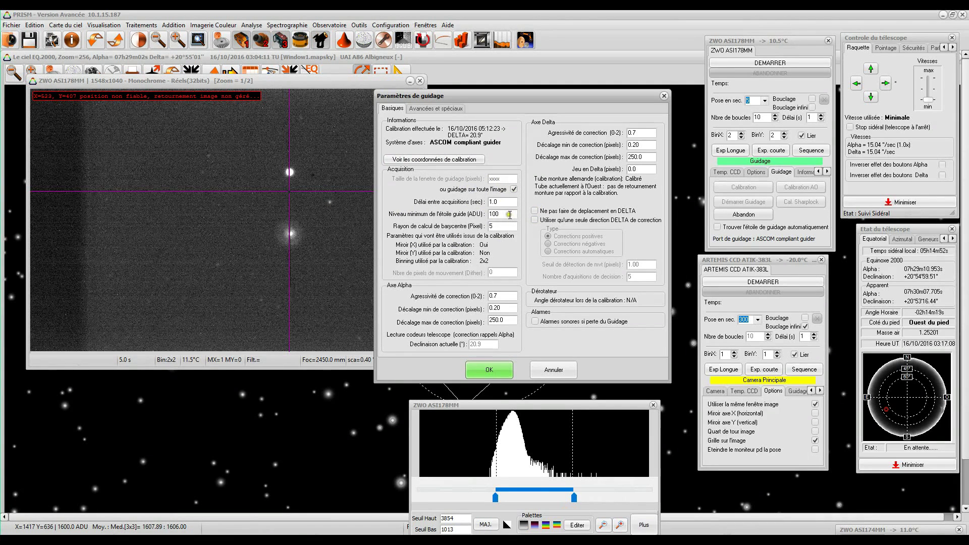
pyautogui.doubleClick(510, 214)
pyautogui.write('50')
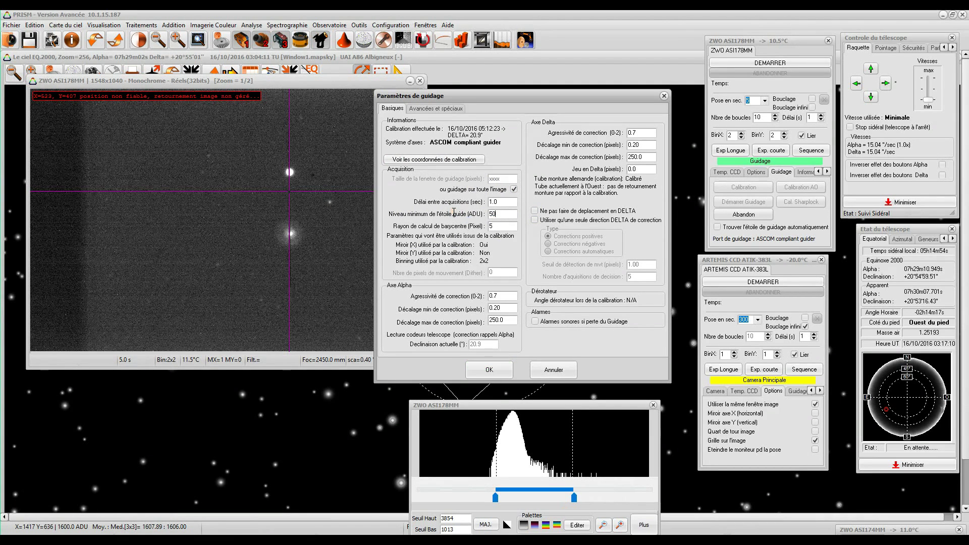
pyautogui.click(501, 228)
pyautogui.click(444, 111)
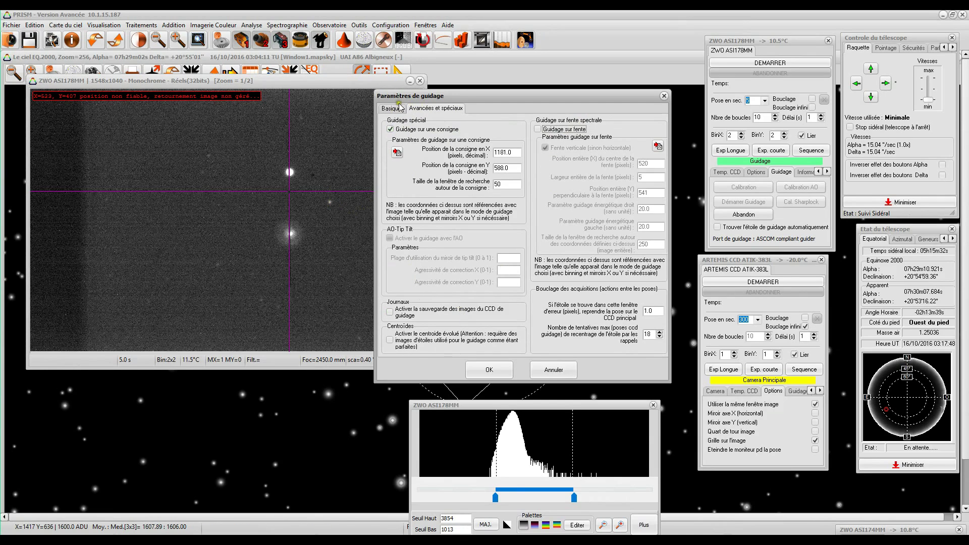
pyautogui.click(555, 370)
pyautogui.click(482, 288)
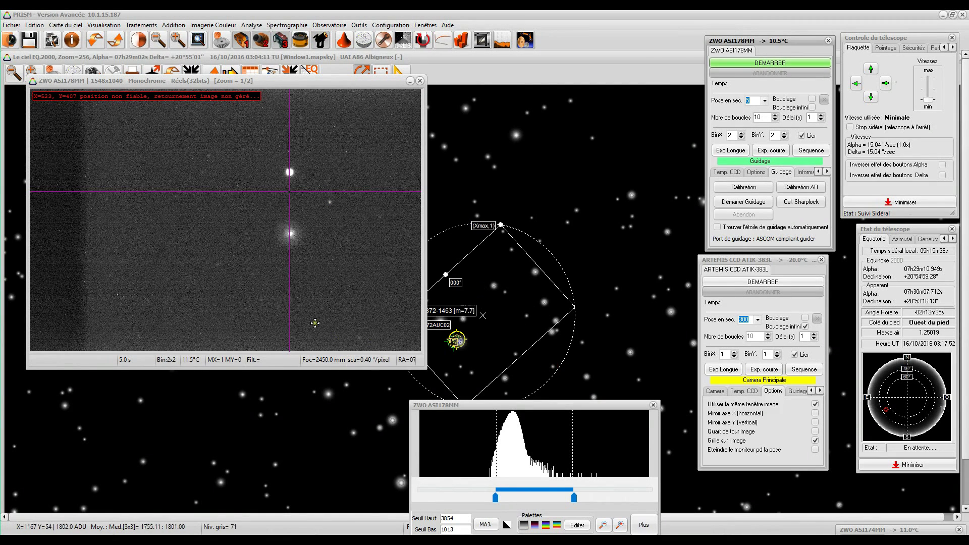
# Enlarge the guide image to zoom 1 and copy the X,Y position of the small star beside the slit
pyautogui.rightClick(329, 202)
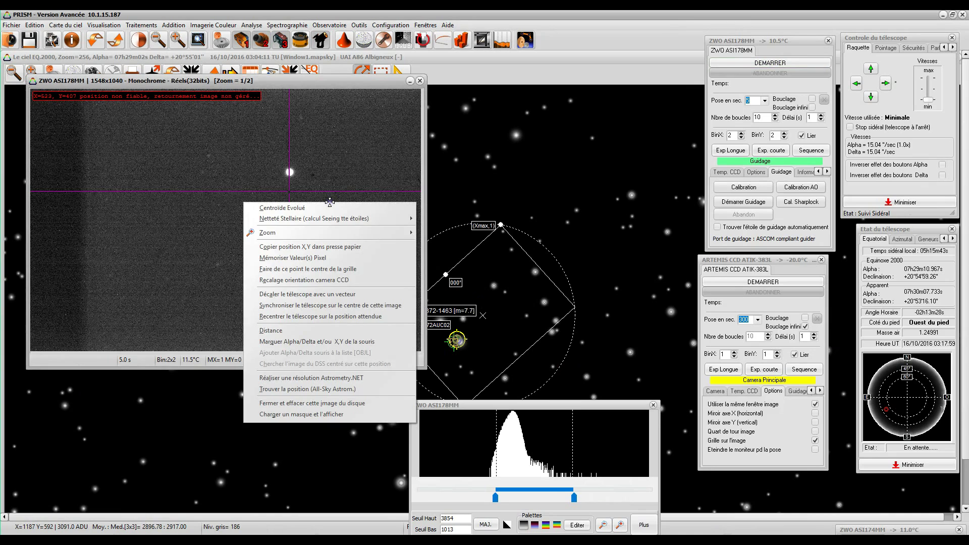
pyautogui.click(302, 248)
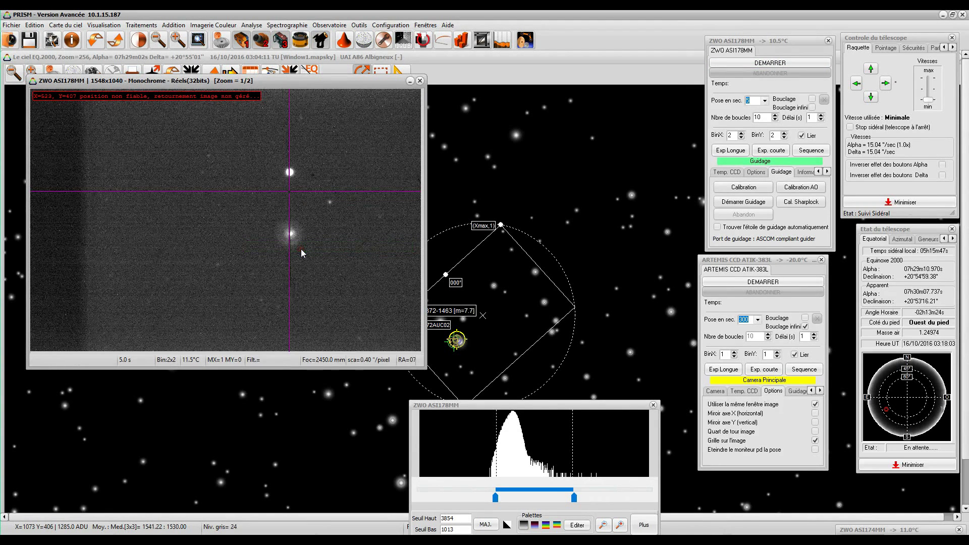
pyautogui.click(198, 39)
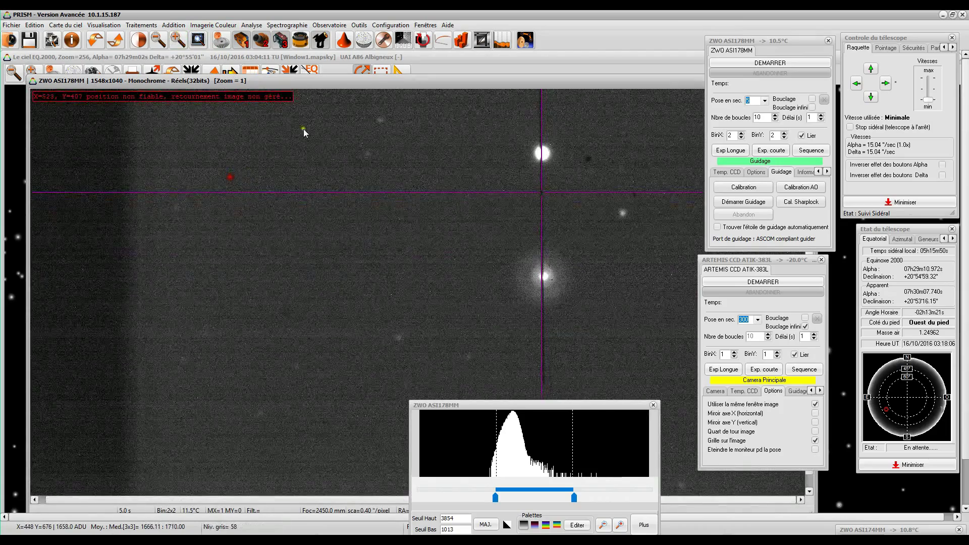
pyautogui.moveTo(385, 82); pyautogui.dragTo(222, 56)
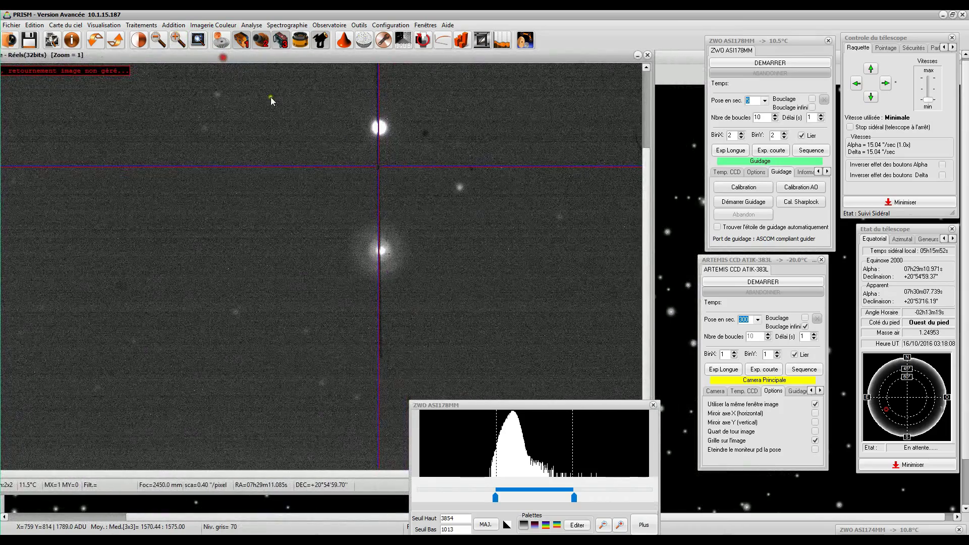
pyautogui.rightClick(460, 188)
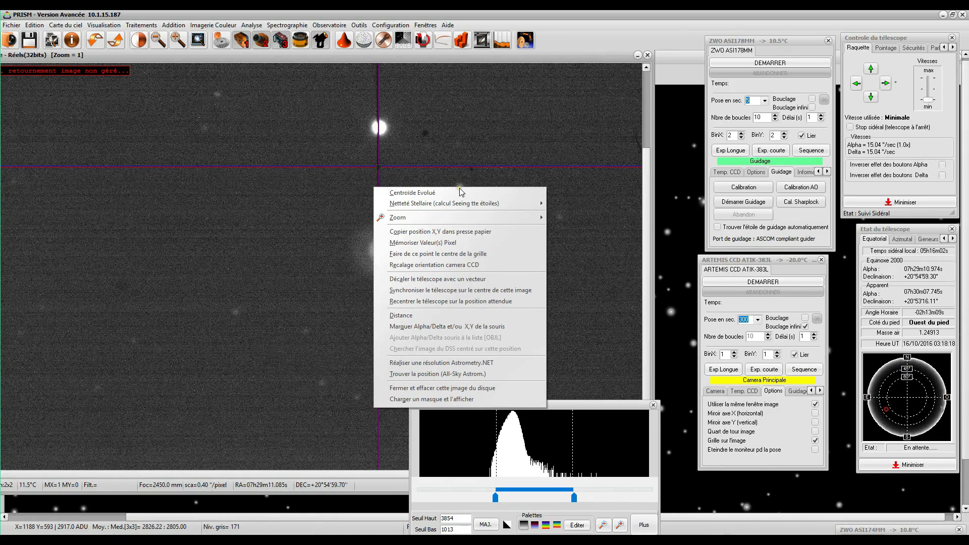
pyautogui.click(466, 233)
# Use the copied star position, X 1188 and Y 593, as the guiding setpoint and reposition the guiding parameters dialog
pyautogui.click(744, 202)
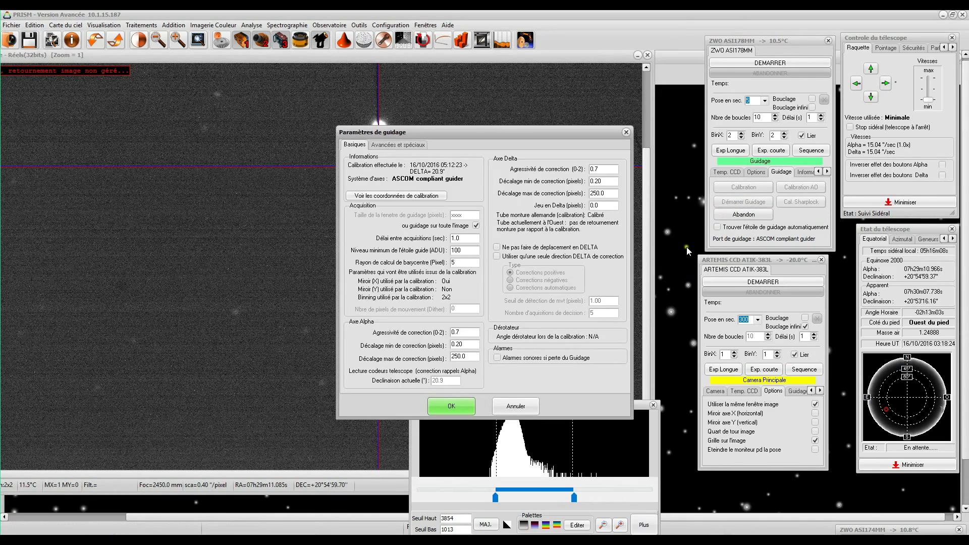
pyautogui.click(396, 145)
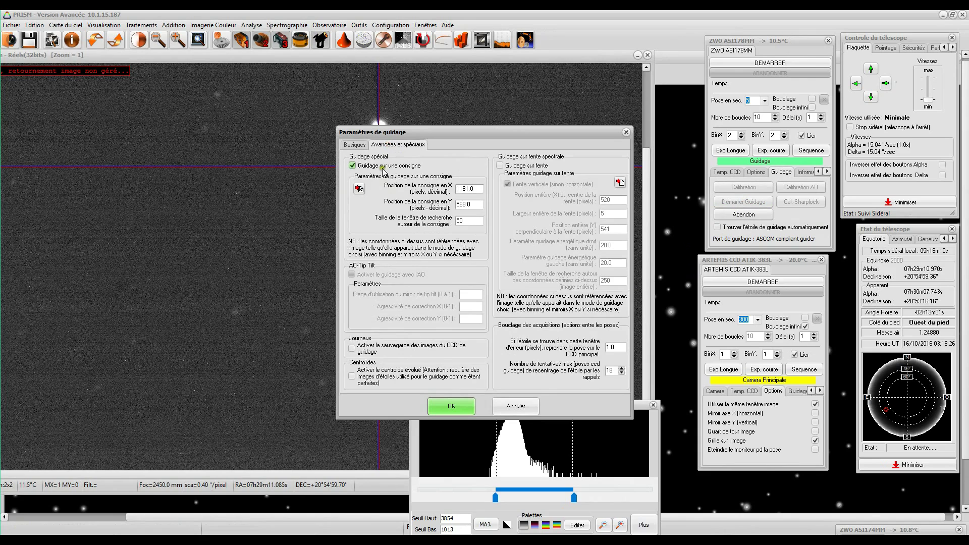
pyautogui.click(359, 189)
pyautogui.moveTo(459, 132); pyautogui.dragTo(585, 117)
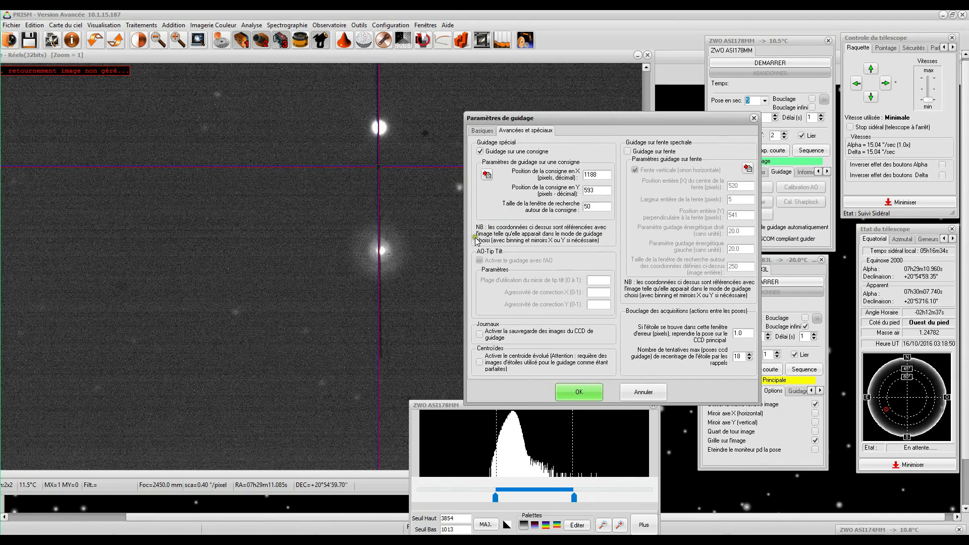
pyautogui.click(600, 207)
pyautogui.moveTo(584, 119); pyautogui.dragTo(658, 117)
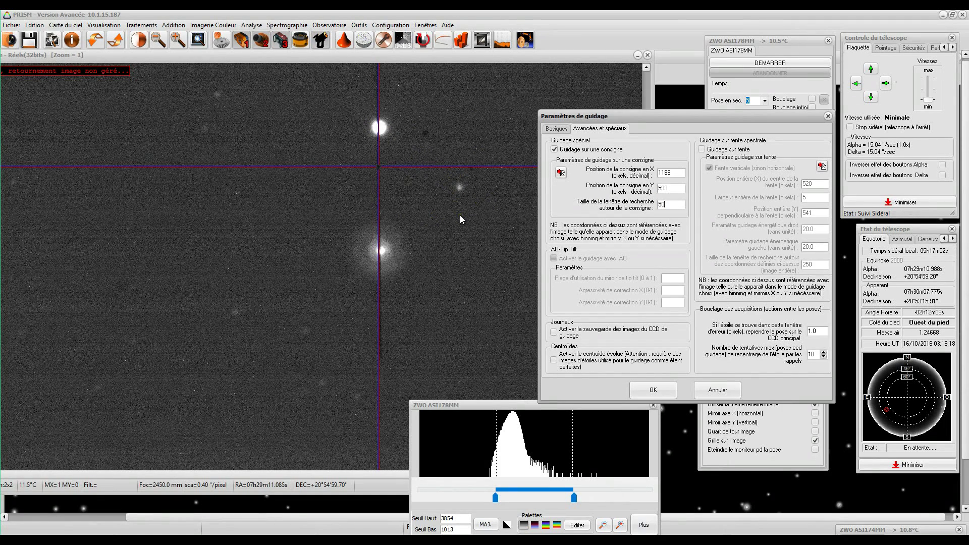
pyautogui.moveTo(604, 119); pyautogui.dragTo(529, 85)
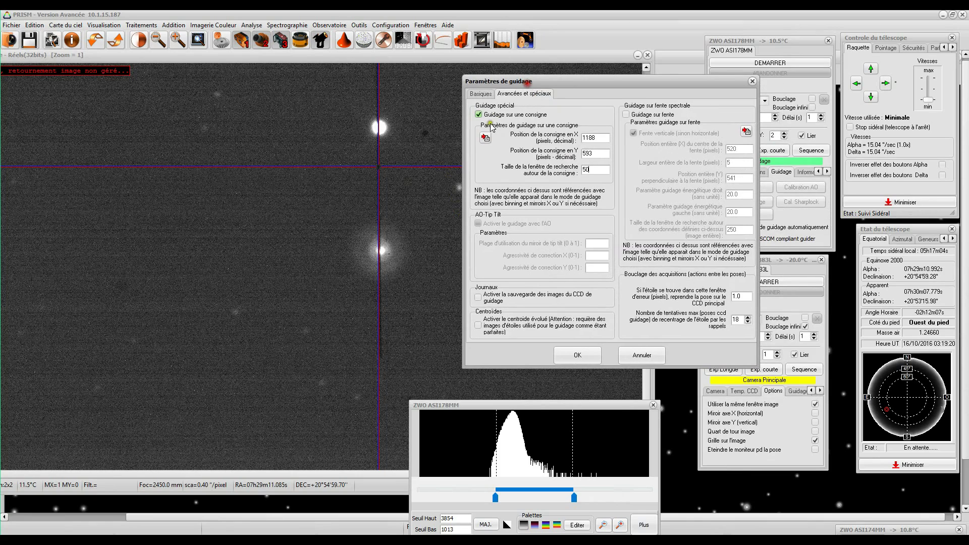
# Set the maximum Alpha correction to 75 pixels, lower the Delta maximum as well, and start guiding
pyautogui.click(486, 96)
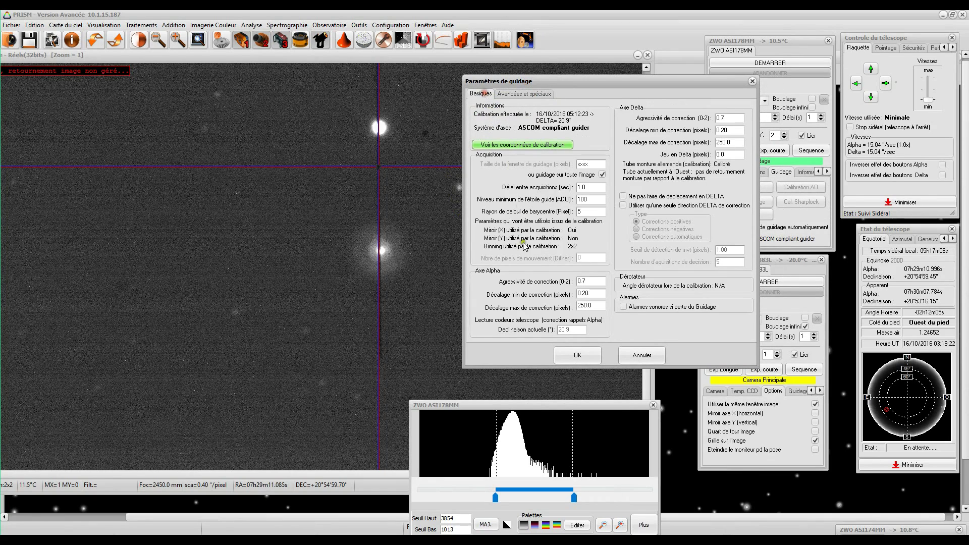
pyautogui.doubleClick(593, 306)
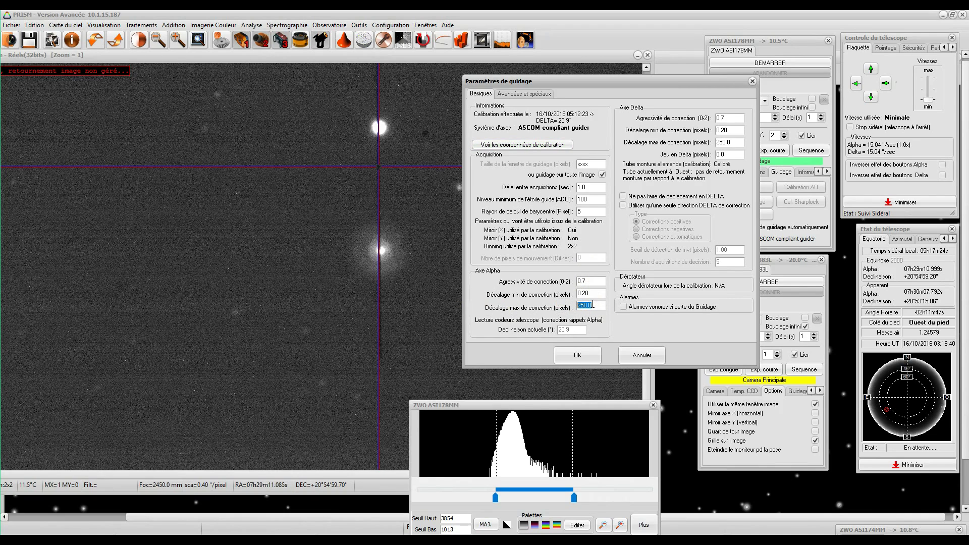
pyautogui.write('75')
pyautogui.doubleClick(732, 143)
pyautogui.write('7')
pyautogui.click(505, 93)
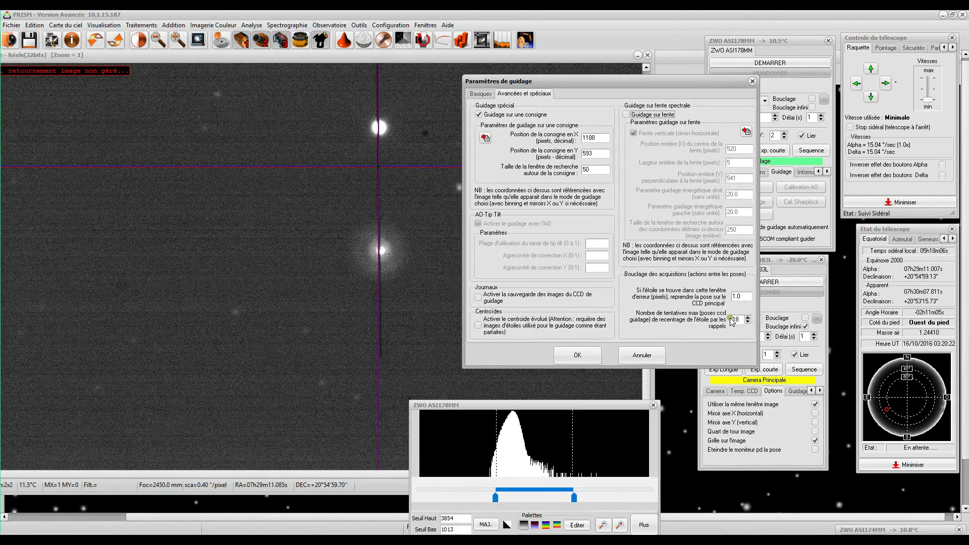
pyautogui.click(578, 355)
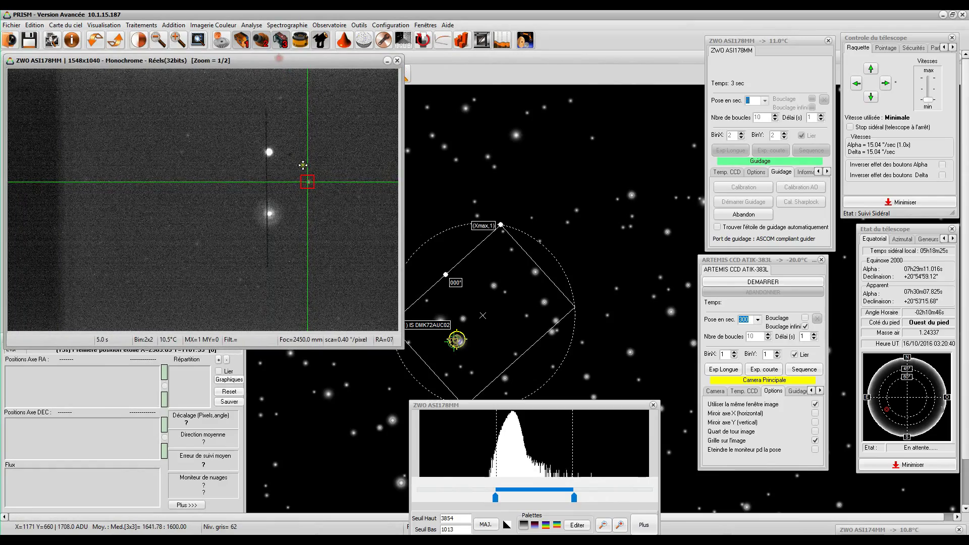
# Place the Tracking Inspector beside the guide image and expand its detailed section so everything can be read
pyautogui.click(177, 40)
pyautogui.scroll(-1, 454, 227)
pyautogui.scroll(-1, 421, 187)
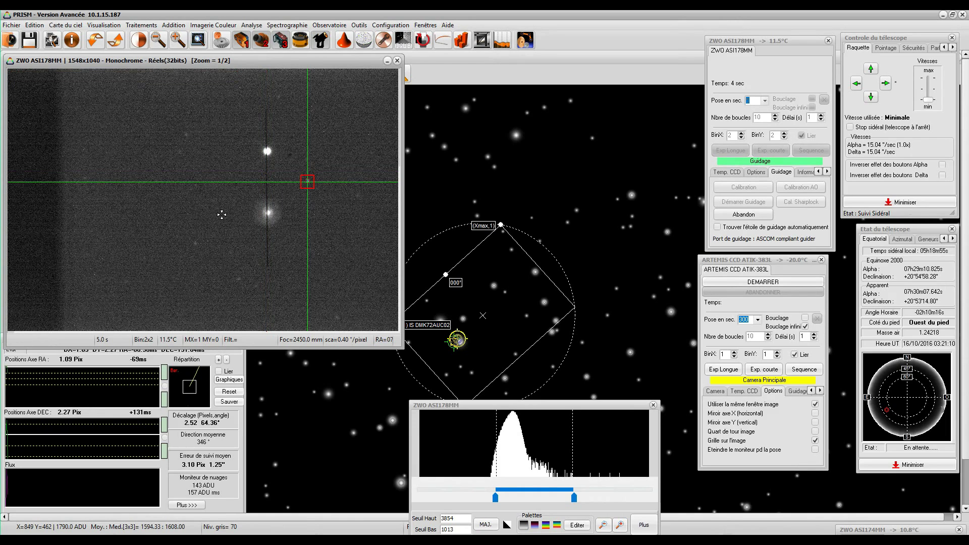
pyautogui.moveTo(243, 365); pyautogui.dragTo(645, 110)
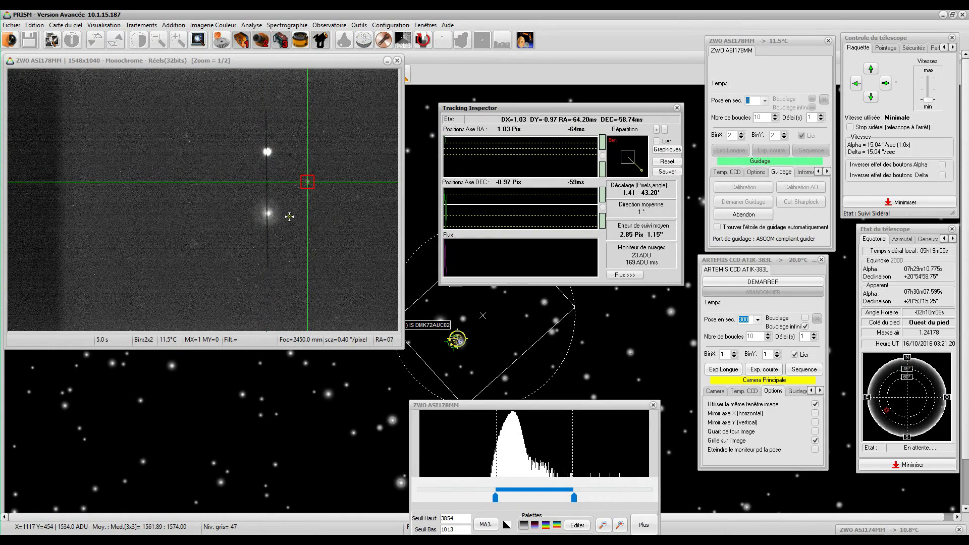
pyautogui.click(624, 274)
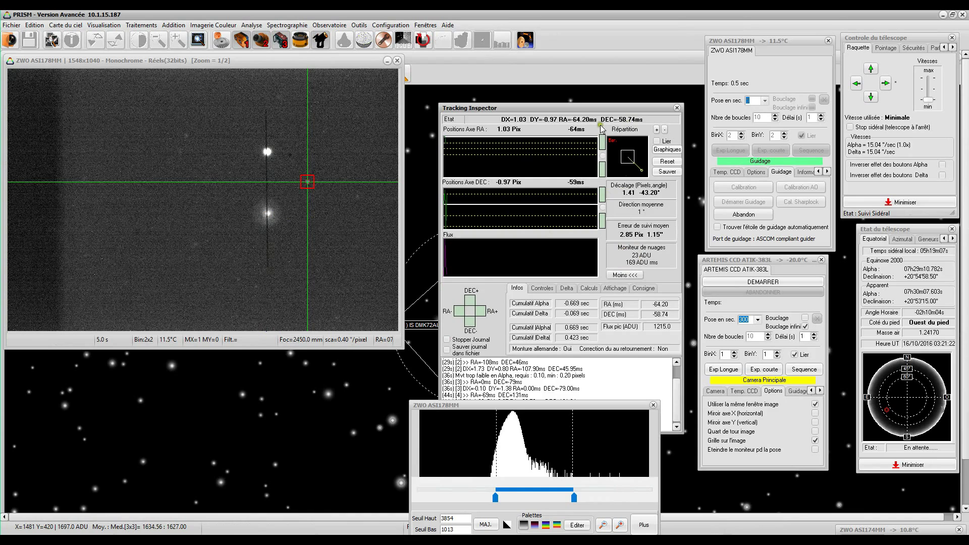
pyautogui.moveTo(597, 111); pyautogui.dragTo(601, 52)
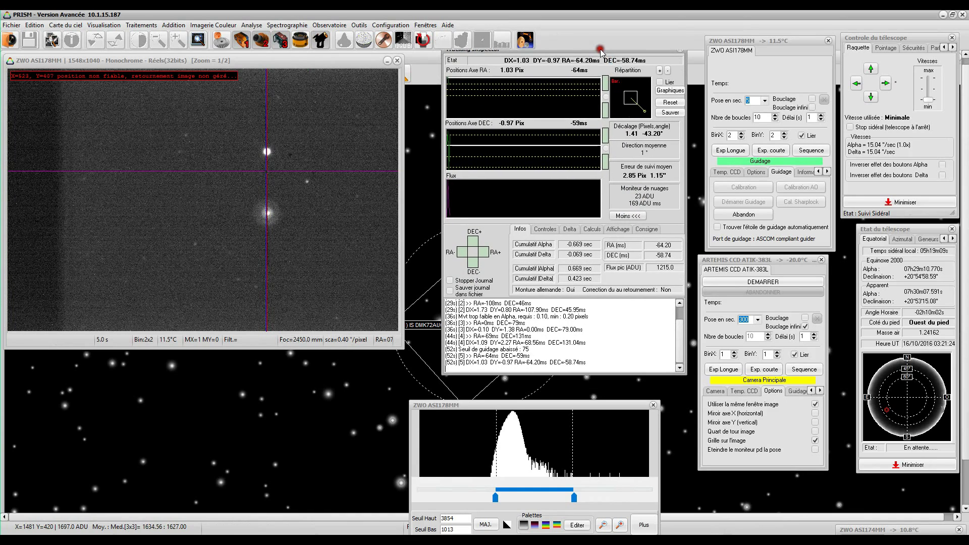
# Apply a new guiding setpoint of X 1184 and Y 593 in the Tracking Inspector
pyautogui.click(655, 230)
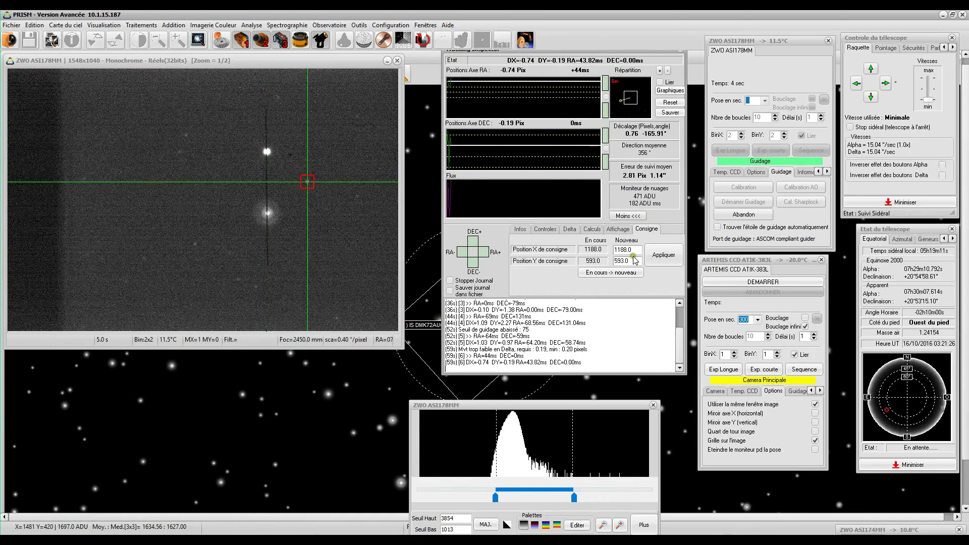
pyautogui.press('BackSpace')
pyautogui.press('BackSpace')
pyautogui.doubleClick(626, 250)
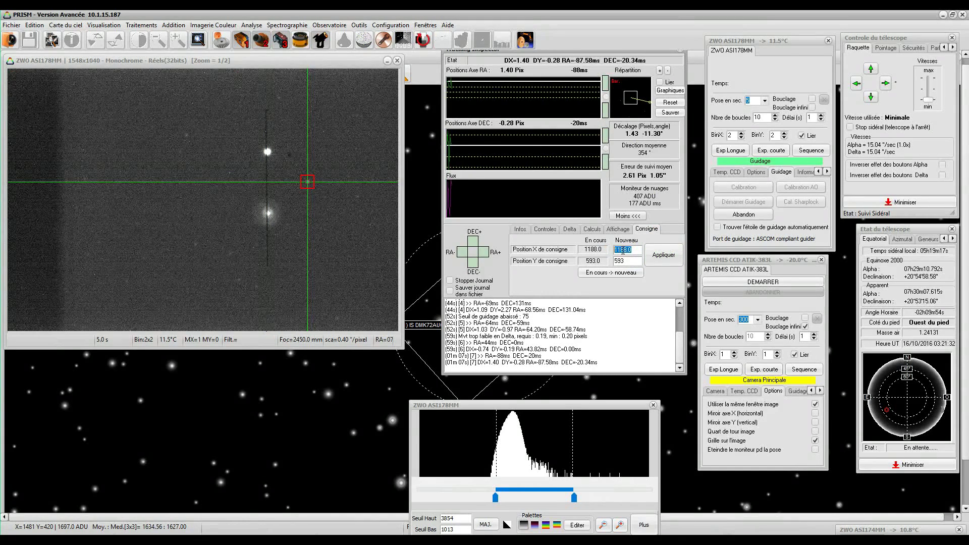
pyautogui.click(623, 250)
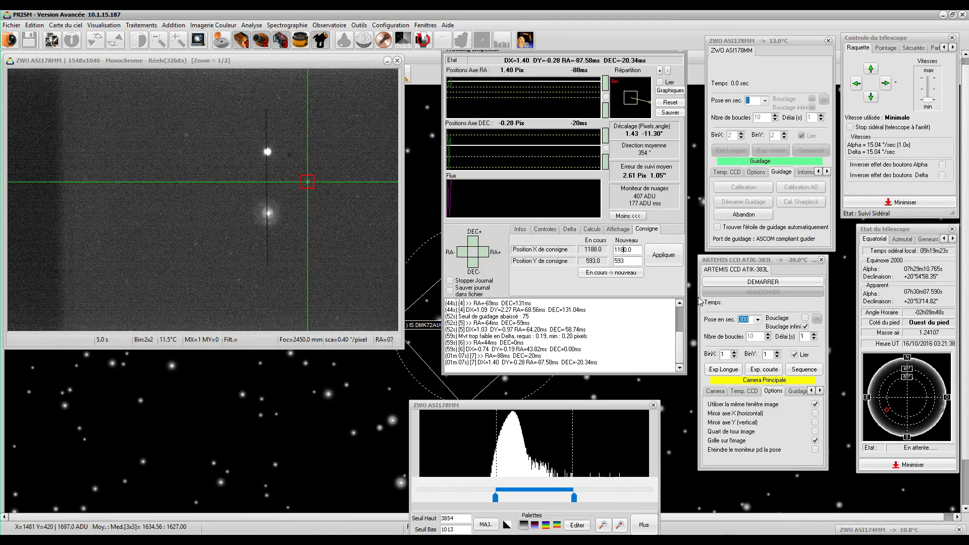
pyautogui.write('4')
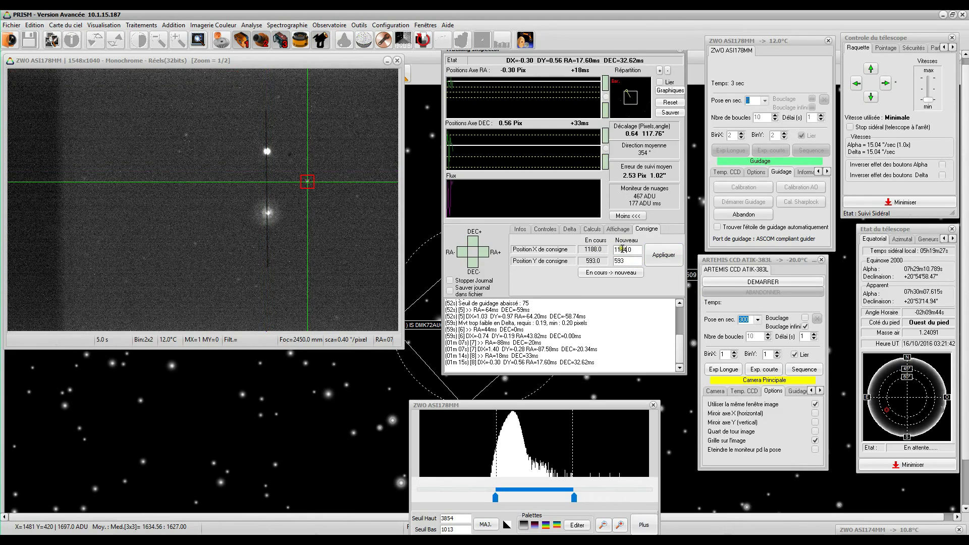
pyautogui.click(668, 255)
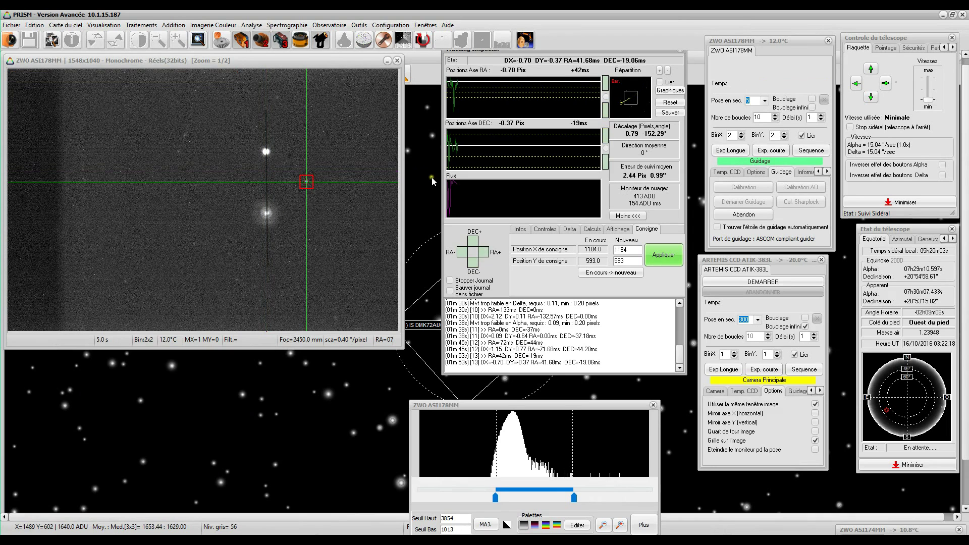
# Set the ATIK-383L to a 10-second exposure with 2x2 binning and start a test exposure
pyautogui.moveTo(789, 260); pyautogui.dragTo(803, 220)
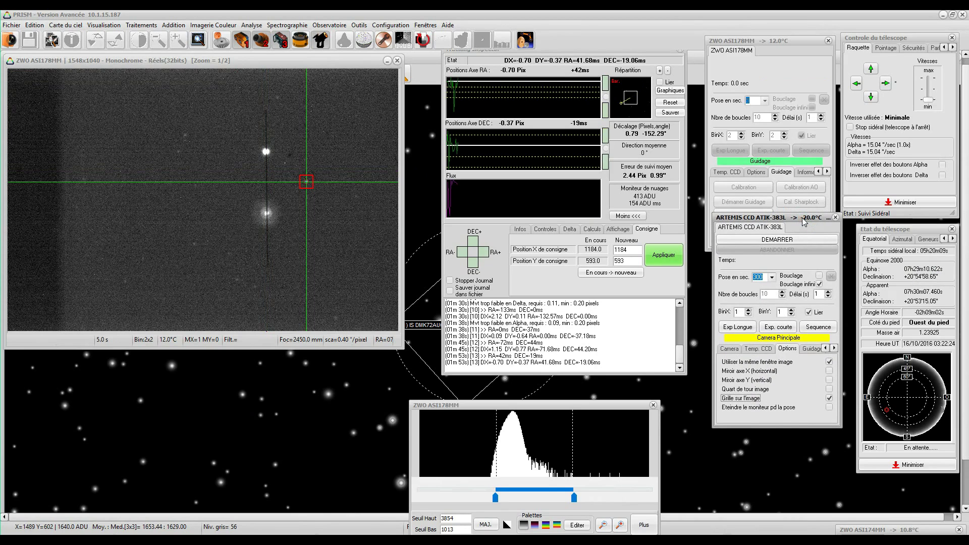
pyautogui.click(764, 278)
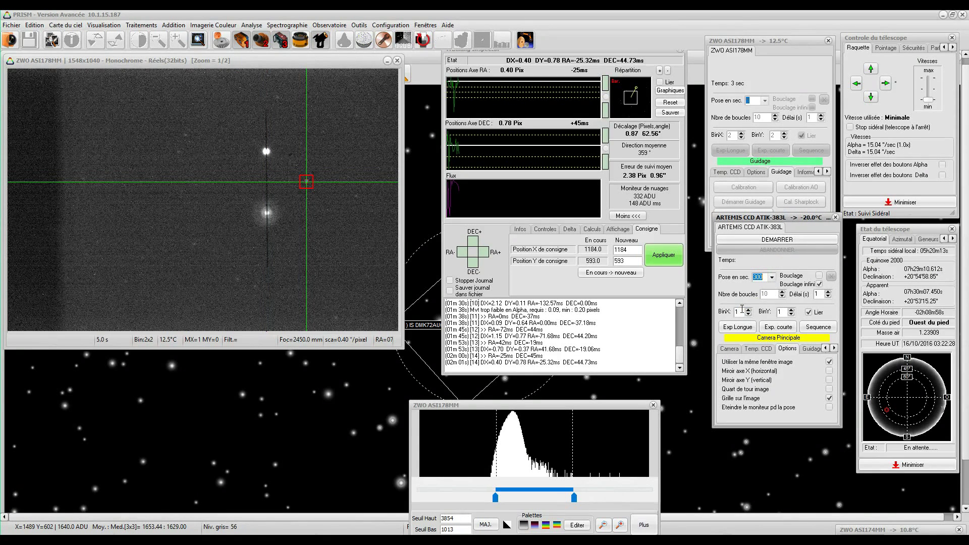
pyautogui.click(751, 329)
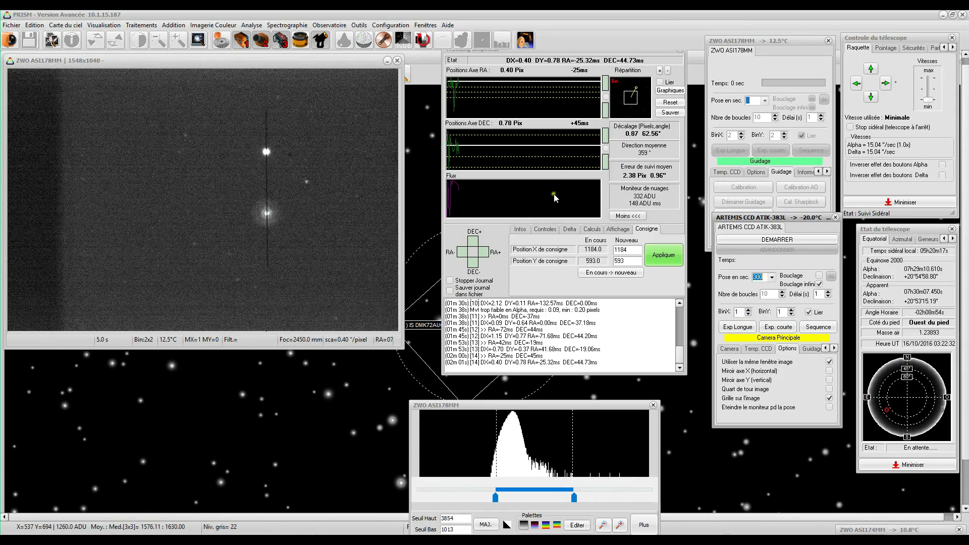
pyautogui.click(771, 277)
pyautogui.click(773, 287)
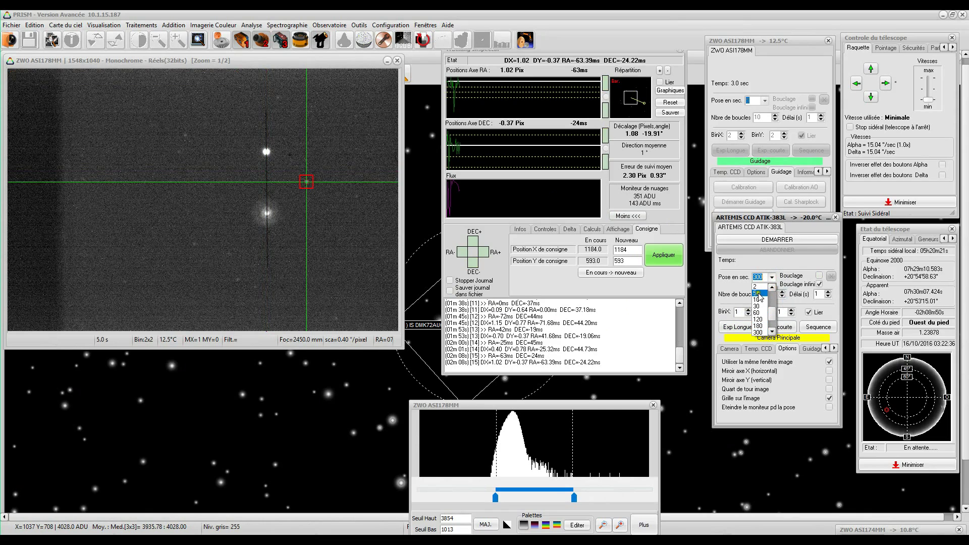
pyautogui.click(758, 300)
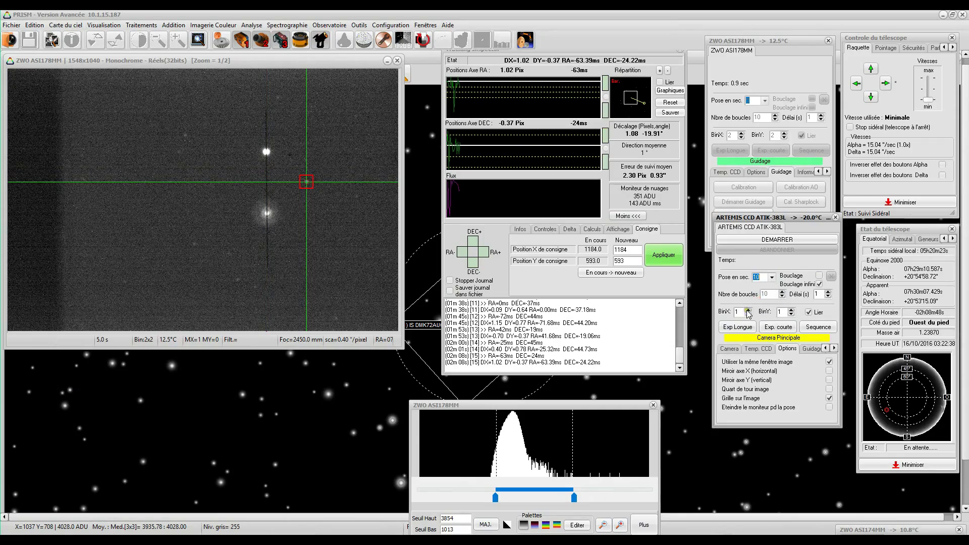
pyautogui.click(749, 310)
pyautogui.click(777, 239)
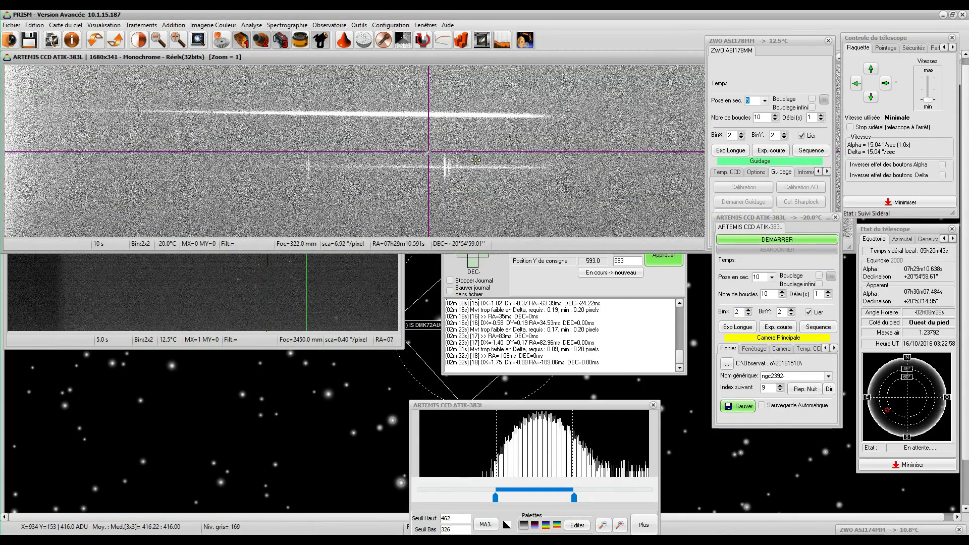
# Move the ASI178MM and telescope control windows off the test spectrum and raise its high display threshold to 570
pyautogui.moveTo(743, 39); pyautogui.dragTo(792, 257)
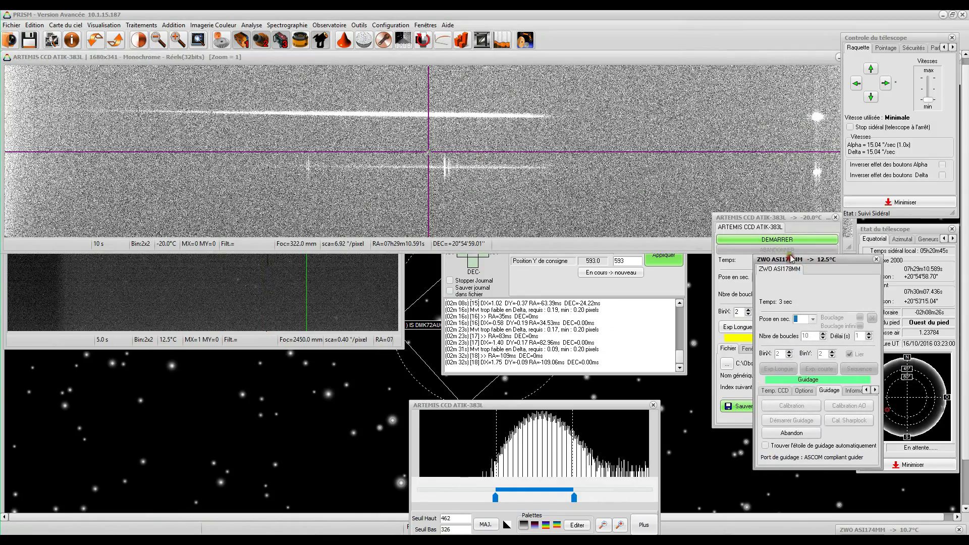
pyautogui.moveTo(887, 38); pyautogui.dragTo(916, 160)
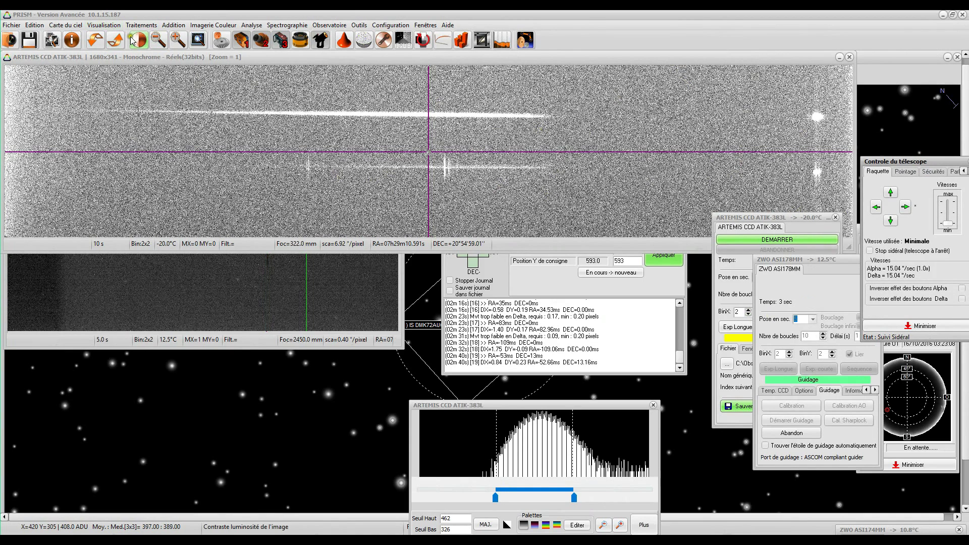
pyautogui.click(132, 40)
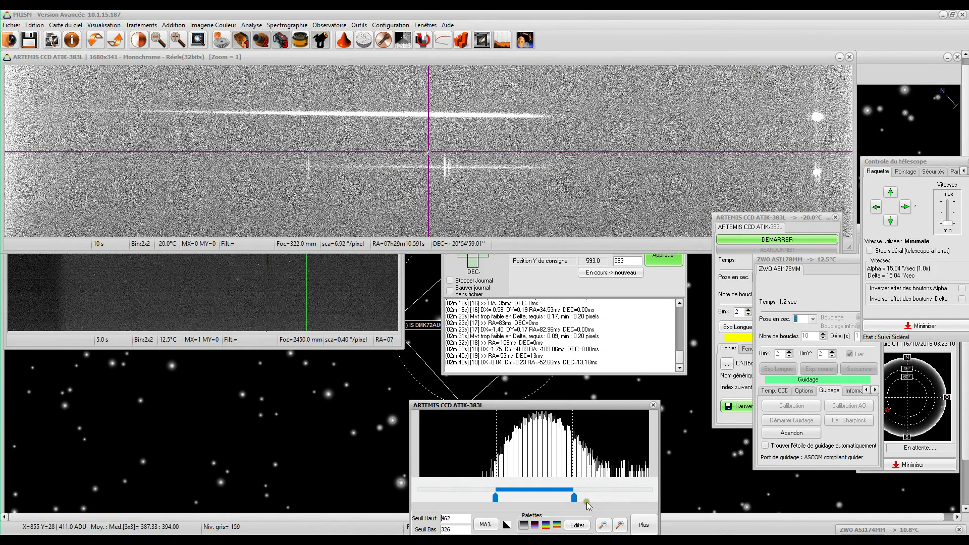
pyautogui.moveTo(573, 498); pyautogui.dragTo(636, 498)
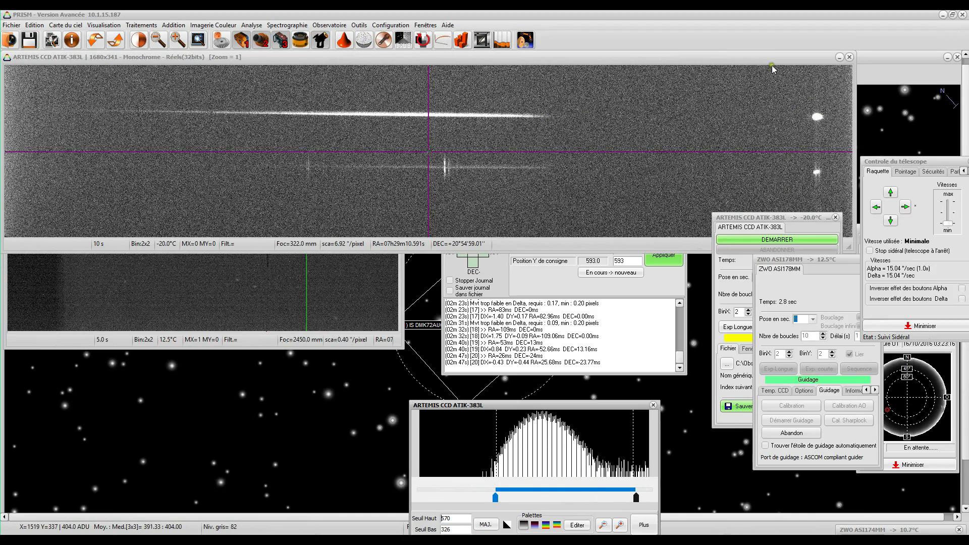
# Compare the 10-second test spectrum with the stars on the slit in the guide image, and close the spectrum image
pyautogui.moveTo(789, 73); pyautogui.dragTo(680, 73)
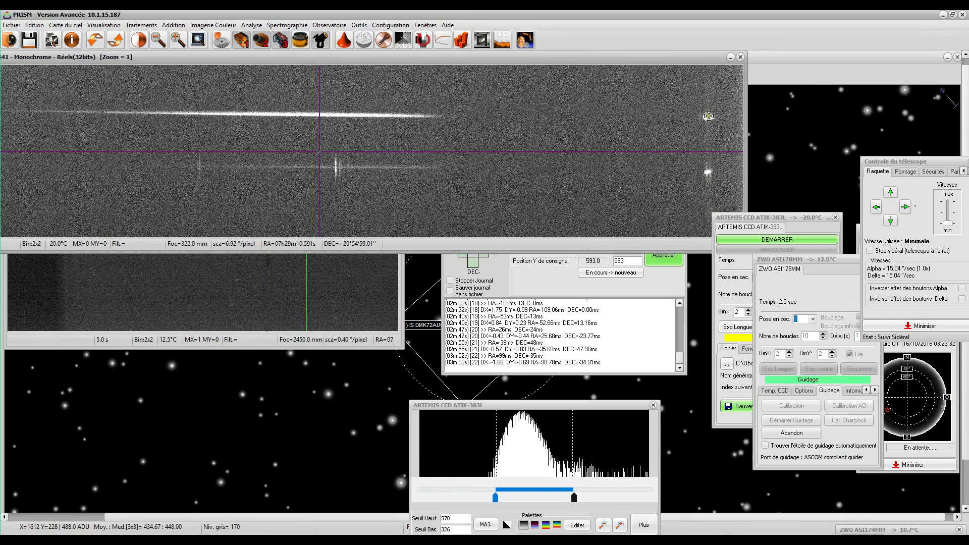
pyautogui.click(366, 343)
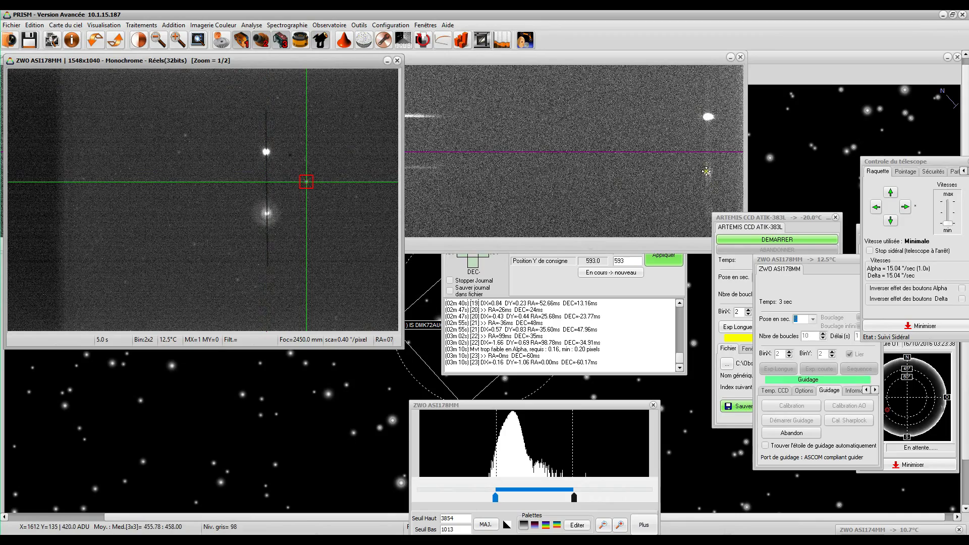
pyautogui.click(668, 61)
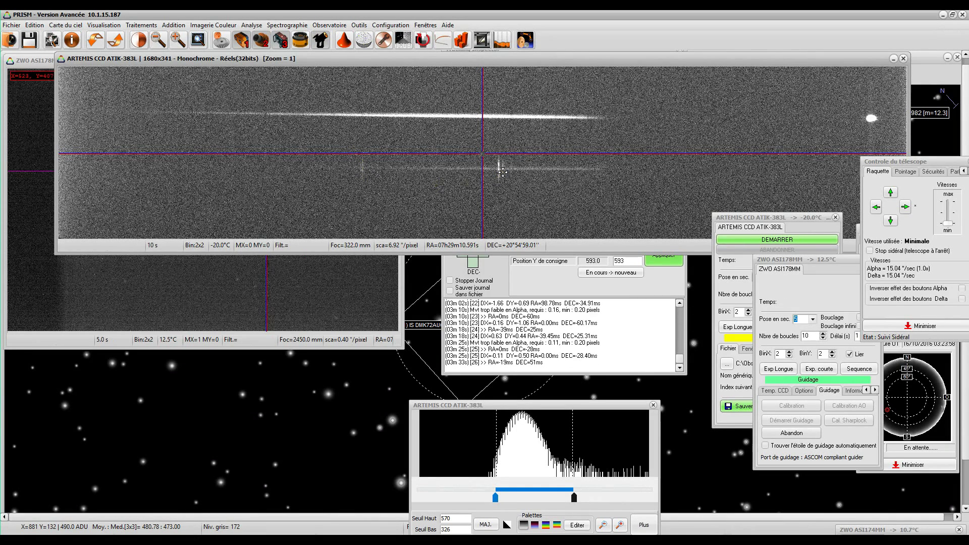
pyautogui.click(903, 57)
pyautogui.moveTo(820, 267); pyautogui.dragTo(799, 112)
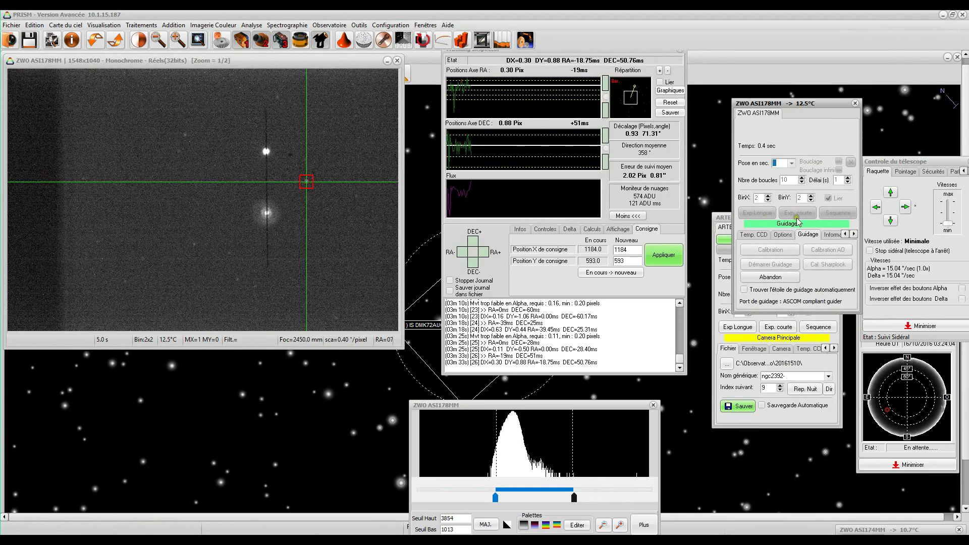
# Start a 300-second ATIK-383L exposure at 1x1 binning and enable automatic saving of the ngc2392- images
pyautogui.click(724, 277)
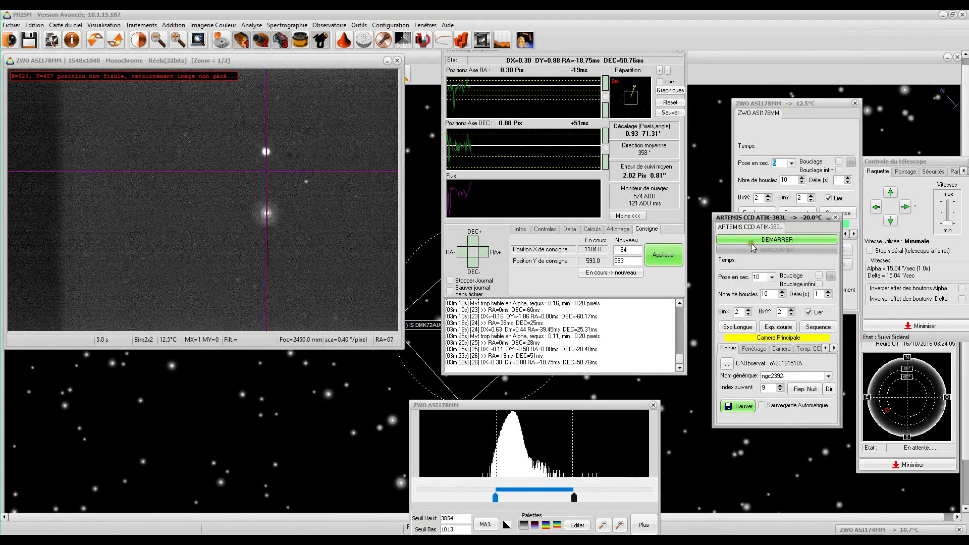
pyautogui.doubleClick(760, 278)
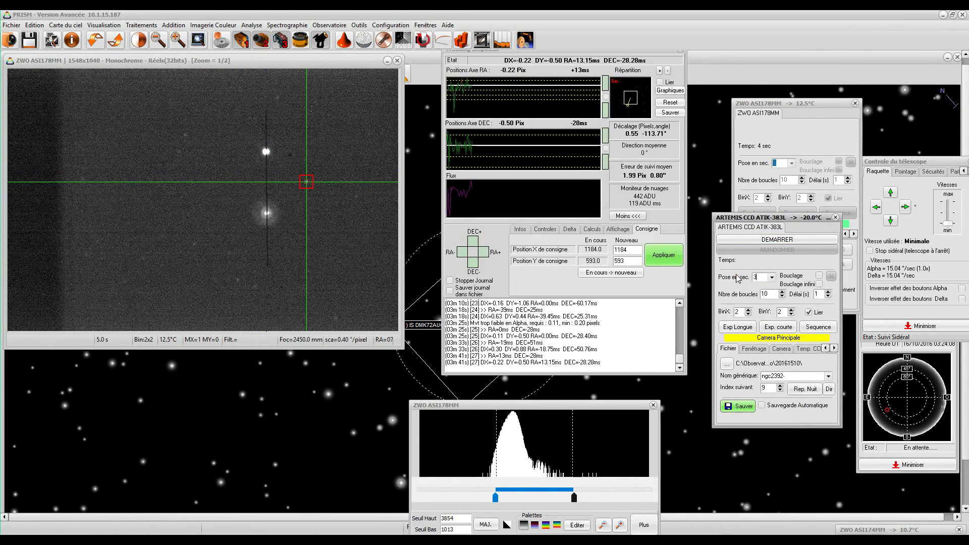
pyautogui.click(749, 314)
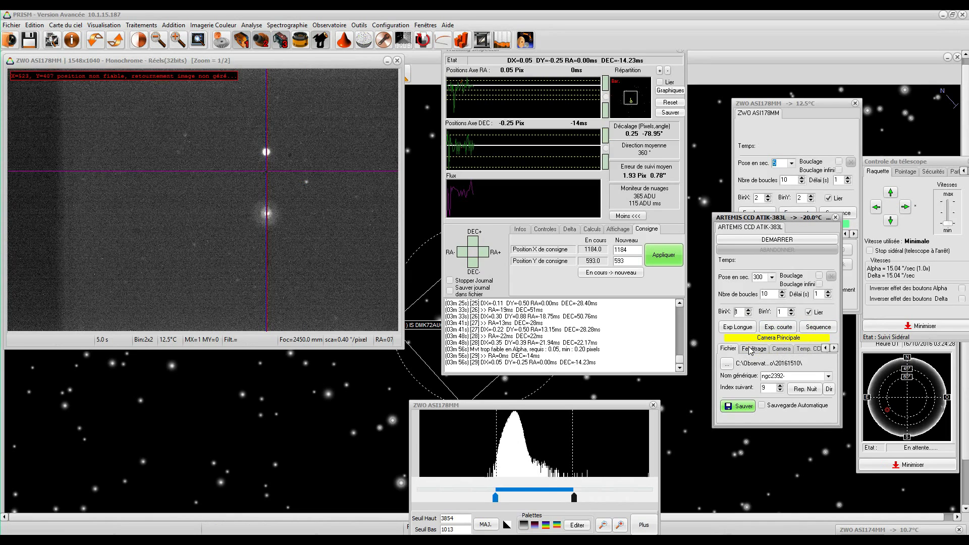
pyautogui.click(777, 240)
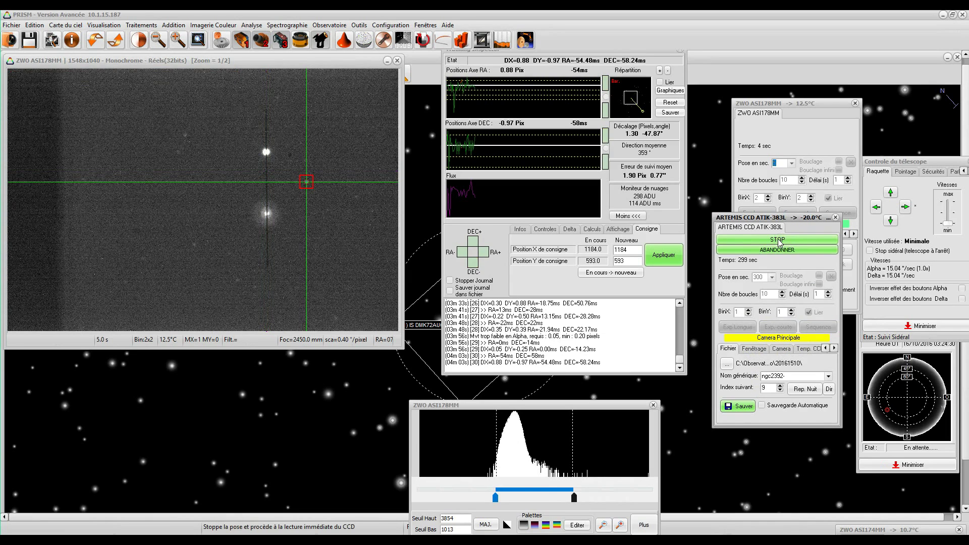
pyautogui.moveTo(773, 218); pyautogui.dragTo(788, 290)
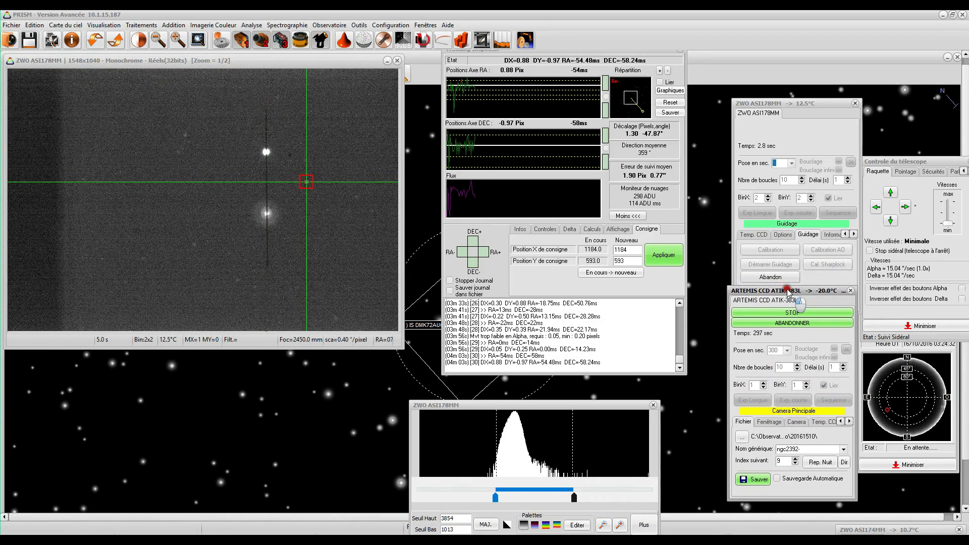
pyautogui.click(777, 478)
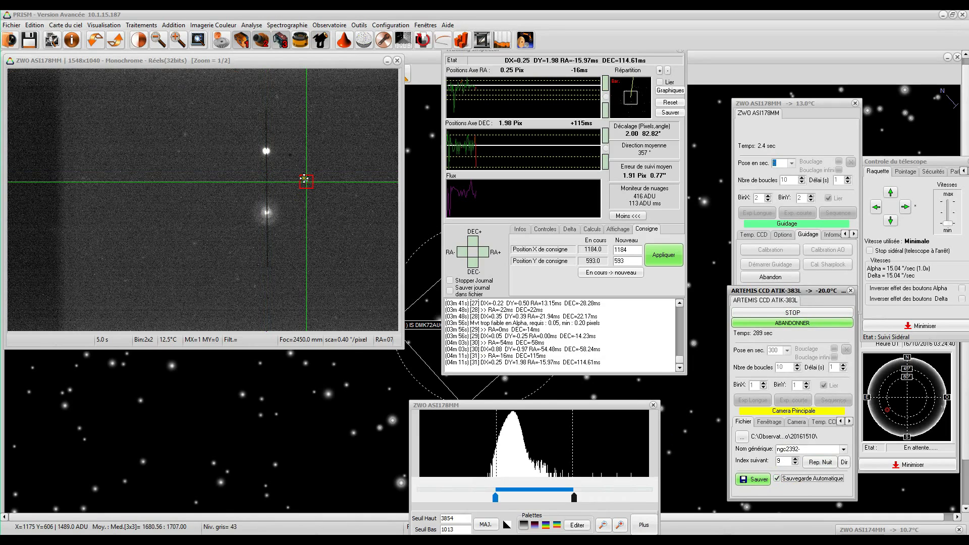
# Disable forcing the image zoom to fit the screen in the general interface configuration
pyautogui.click(177, 39)
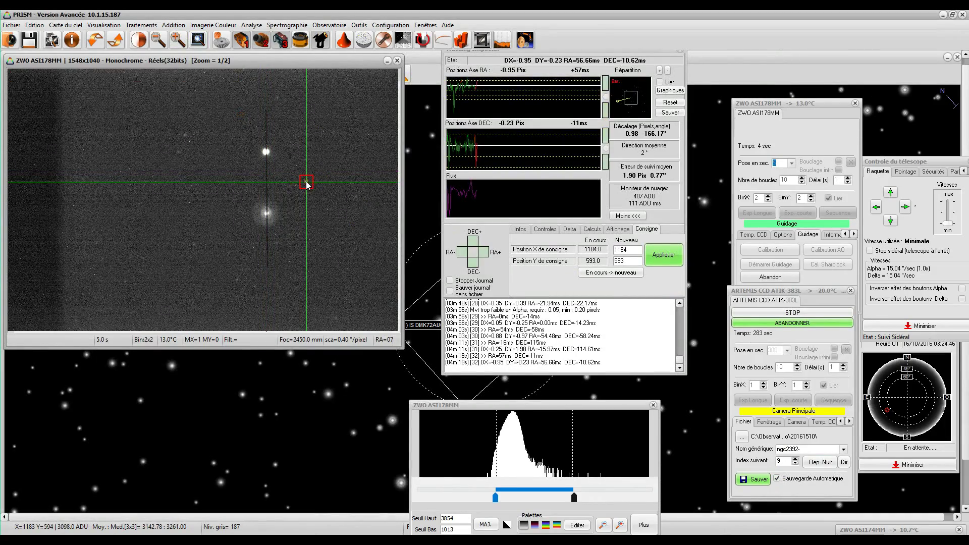
pyautogui.click(387, 25)
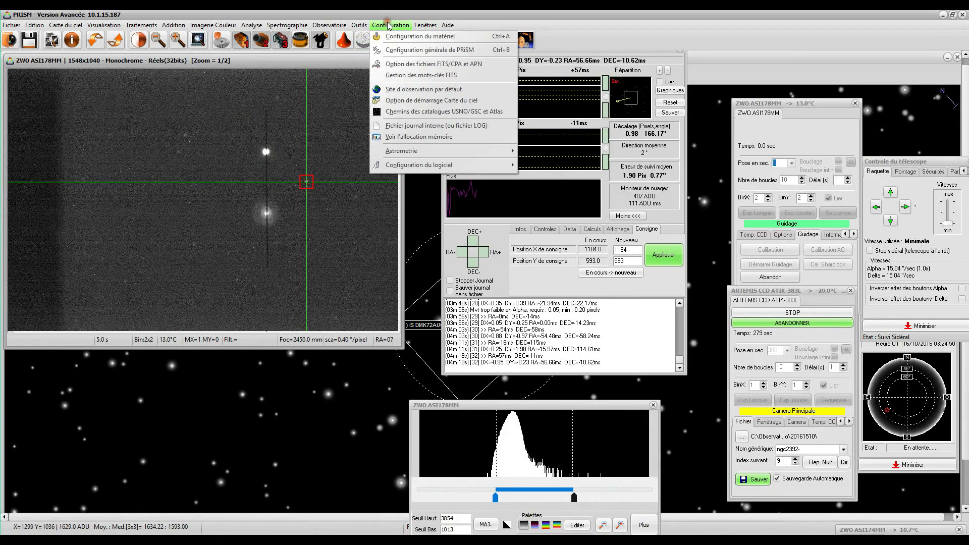
pyautogui.click(402, 50)
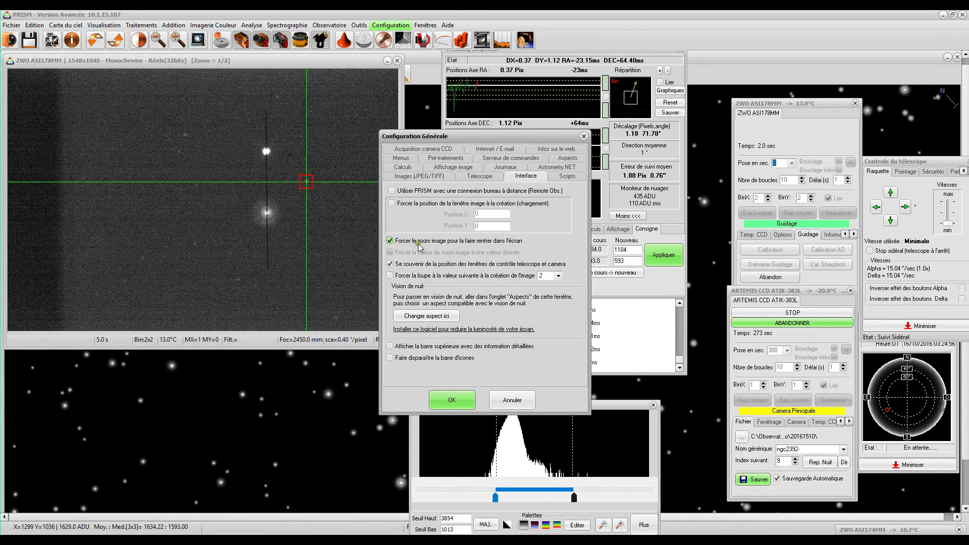
pyautogui.click(454, 241)
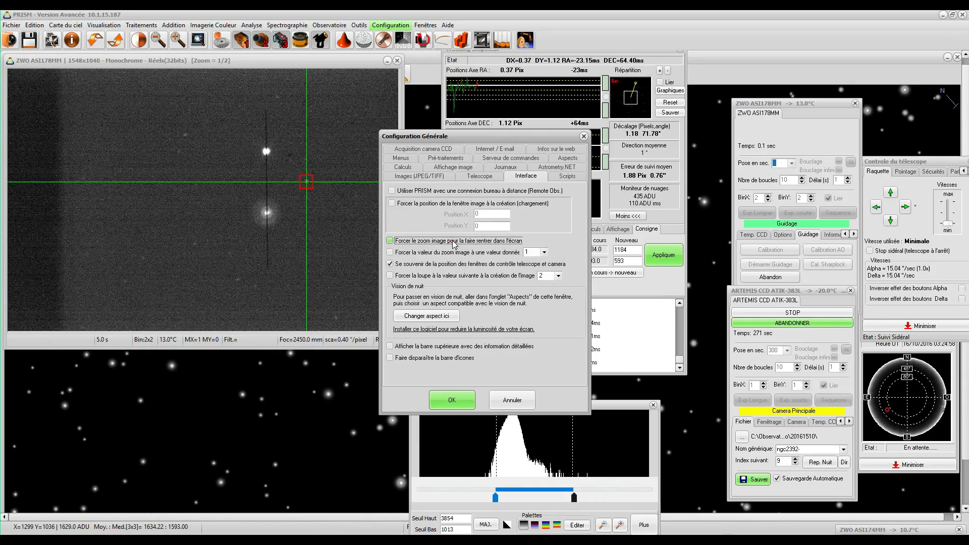
pyautogui.click(446, 402)
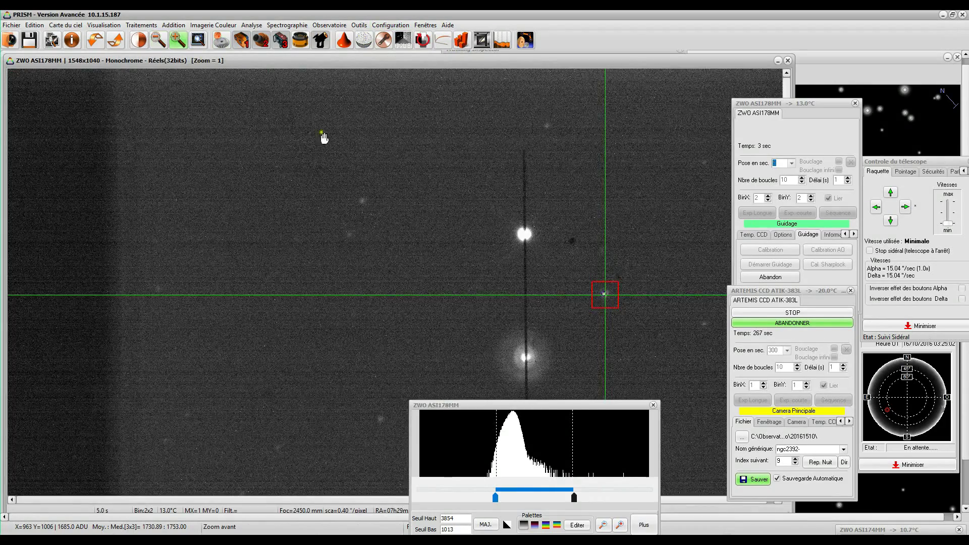
# Inspect the guide star and slit in the guide image at zoom 1, restore zoom 1/2 and place the Tracking Inspector beside it
pyautogui.scroll(-1, 413, 204)
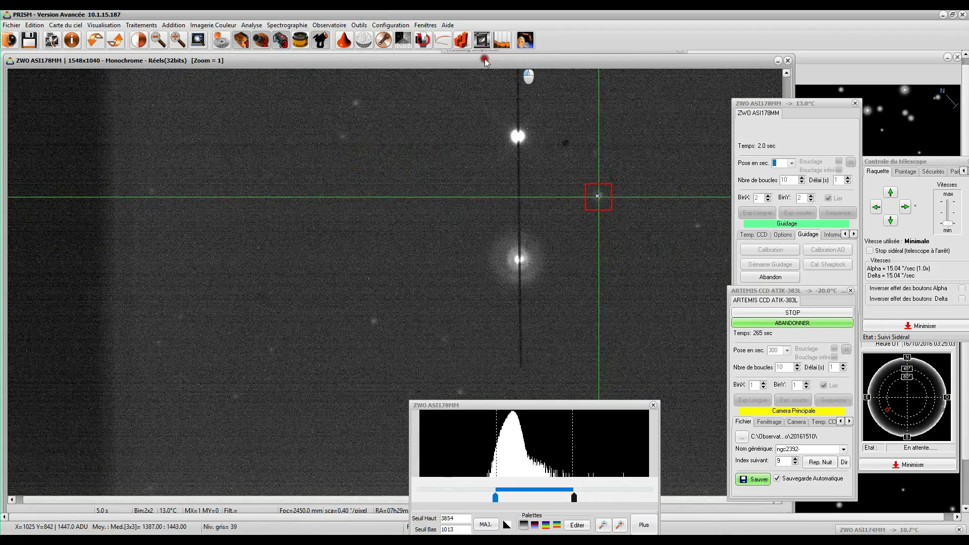
pyautogui.scroll(3, 426, 240)
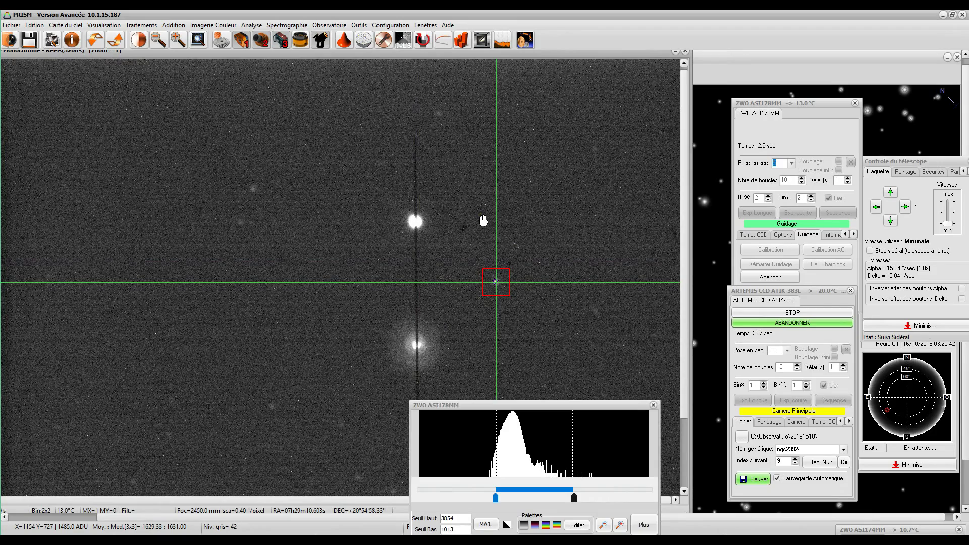
pyautogui.click(159, 41)
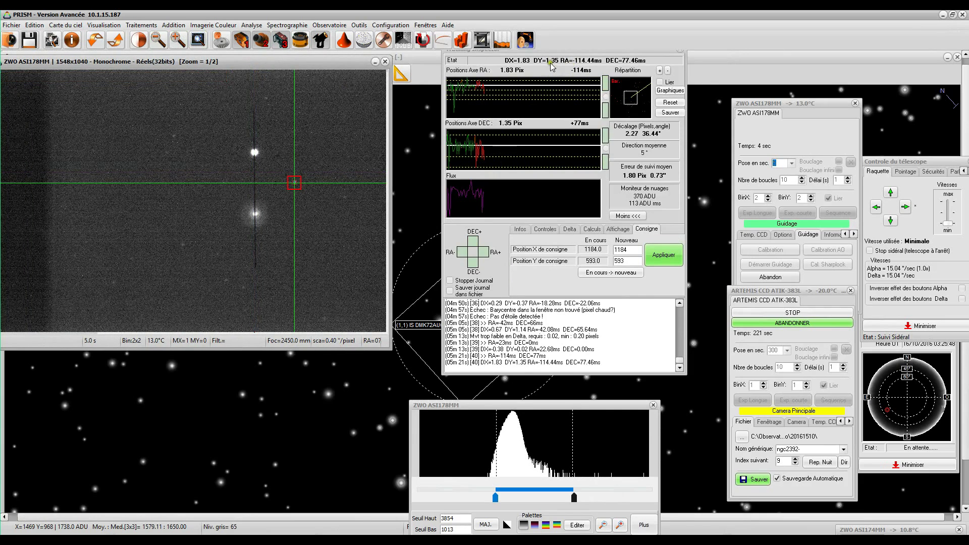
pyautogui.moveTo(553, 53); pyautogui.dragTo(504, 67)
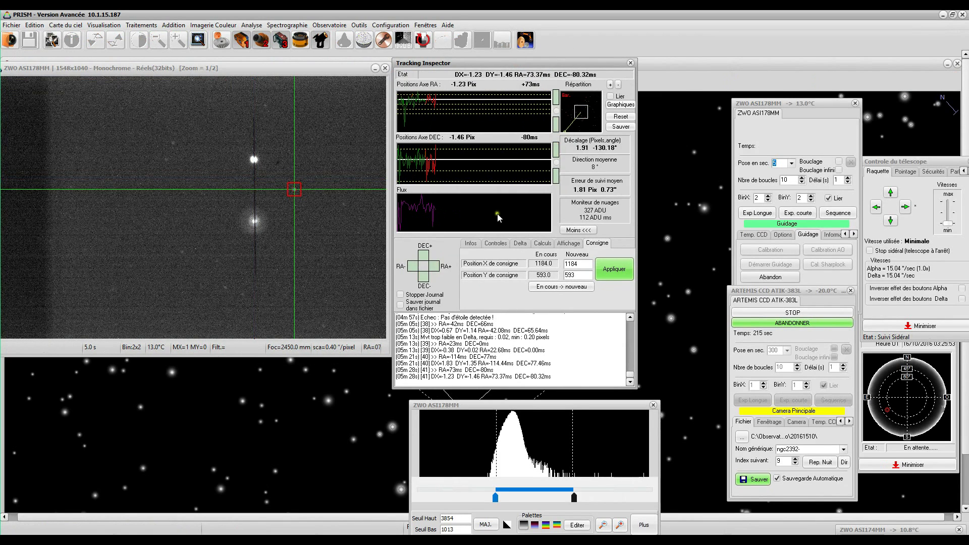
# Clear the ASI178MM window off the 300-second ngc2392-9 image and examine both spectra along their whole length
pyautogui.moveTo(783, 106); pyautogui.dragTo(777, 69)
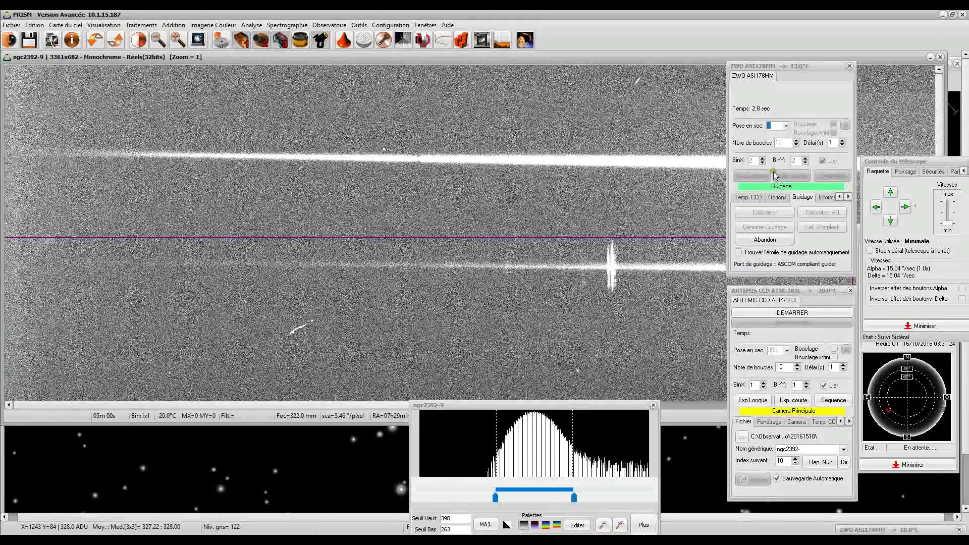
pyautogui.moveTo(772, 63); pyautogui.dragTo(904, 103)
pyautogui.moveTo(796, 60); pyautogui.dragTo(759, 59)
pyautogui.moveTo(695, 138); pyautogui.dragTo(254, 126)
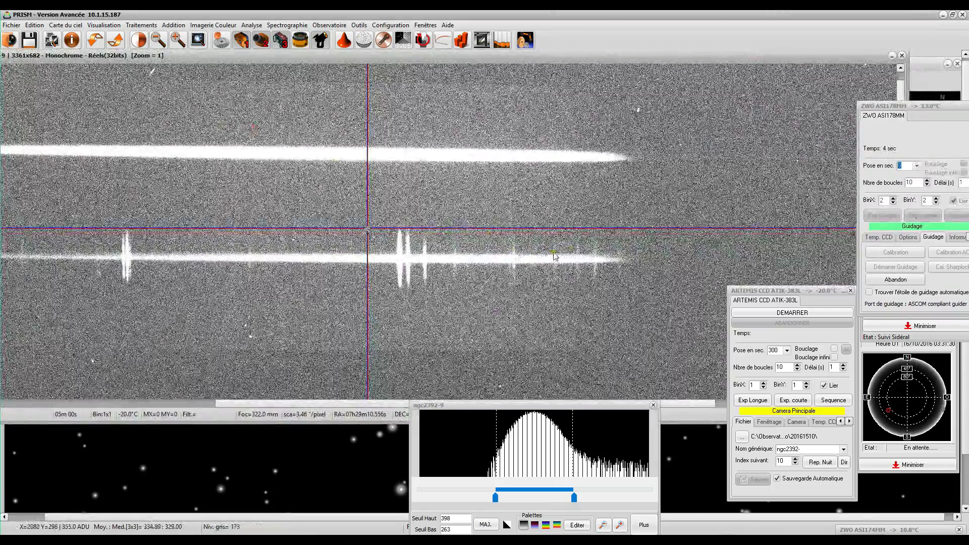
pyautogui.moveTo(404, 207); pyautogui.dragTo(109, 201)
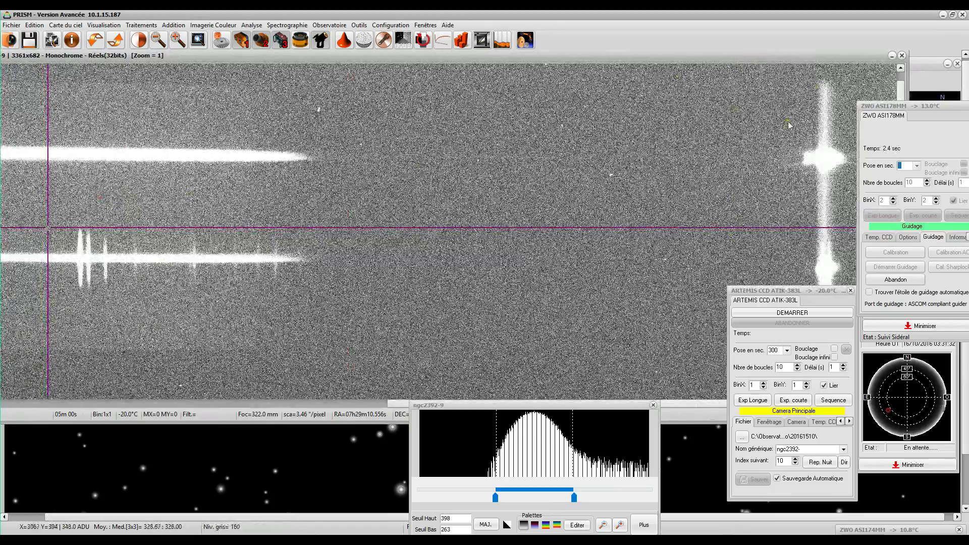
pyautogui.moveTo(173, 194)
pyautogui.mouseDown()
pyautogui.moveTo(566, 188)
pyautogui.moveTo(729, 204)
pyautogui.moveTo(704, 202)
pyautogui.mouseUp()
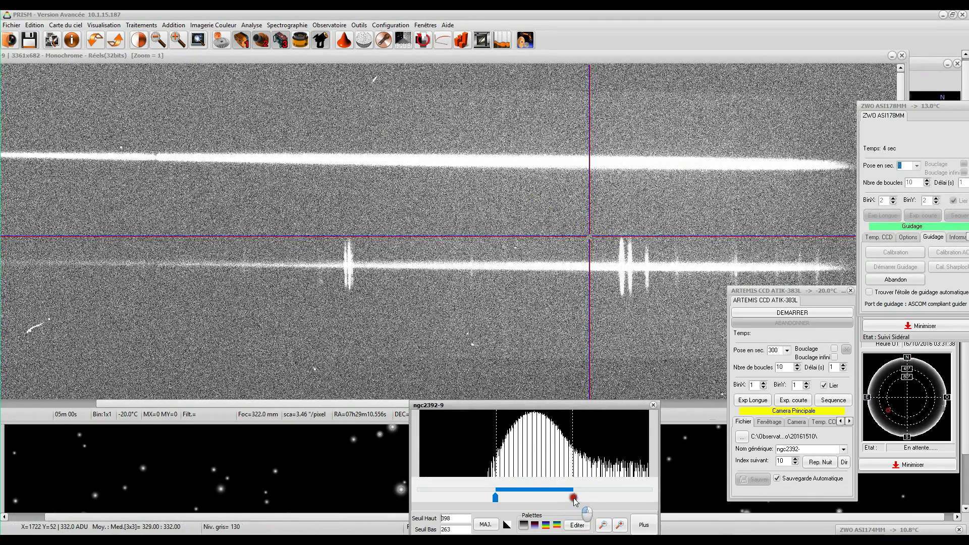
# Widen the histogram range of the ngc2392-9 image and raise its high display threshold to 1400 to reveal the emission lines
pyautogui.moveTo(574, 497); pyautogui.dragTo(649, 497)
pyautogui.moveTo(525, 404); pyautogui.dragTo(516, 351)
pyautogui.click(593, 472)
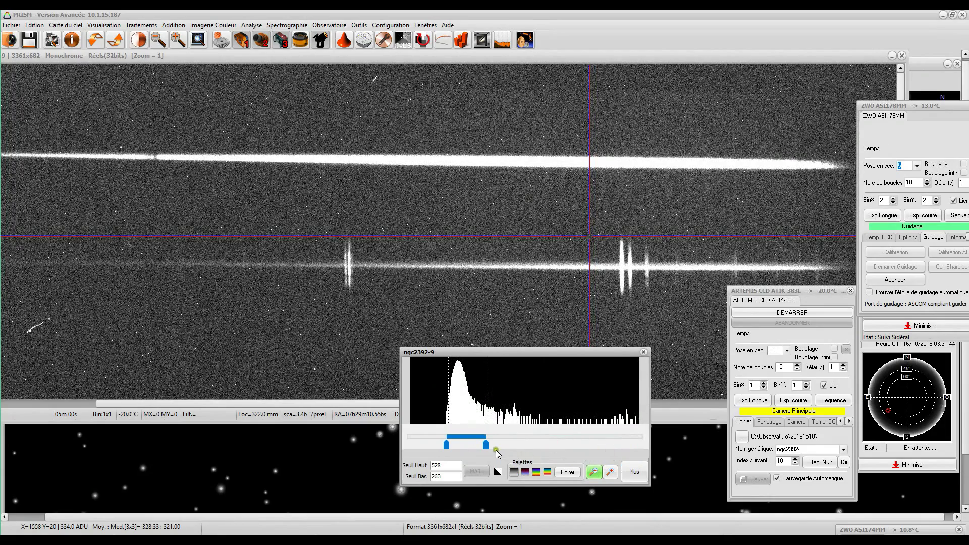
pyautogui.moveTo(485, 445); pyautogui.dragTo(615, 446)
pyautogui.moveTo(772, 190); pyautogui.dragTo(501, 191)
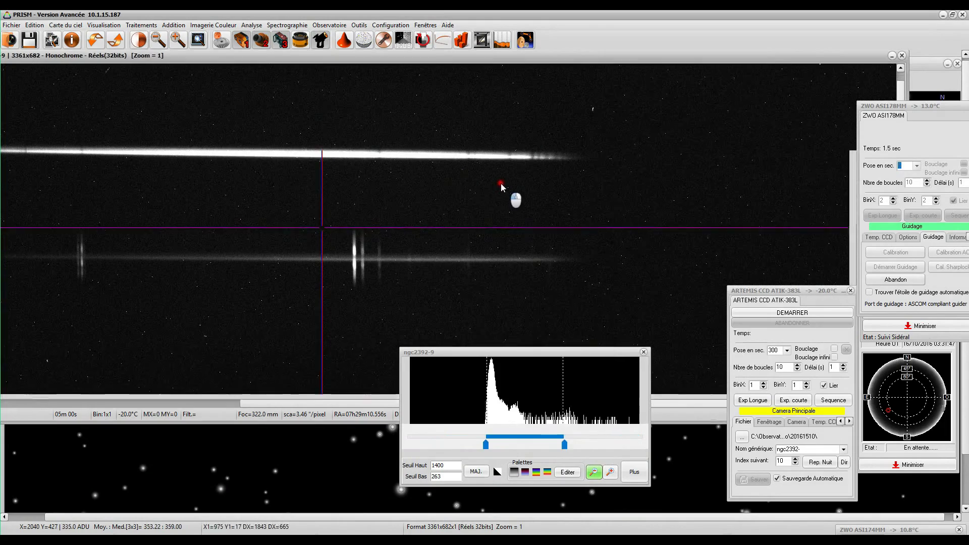
# Lower the high display threshold of the ngc2392-9 image to 779 and examine the fainter lines along both spectra
pyautogui.moveTo(506, 157); pyautogui.dragTo(641, 165)
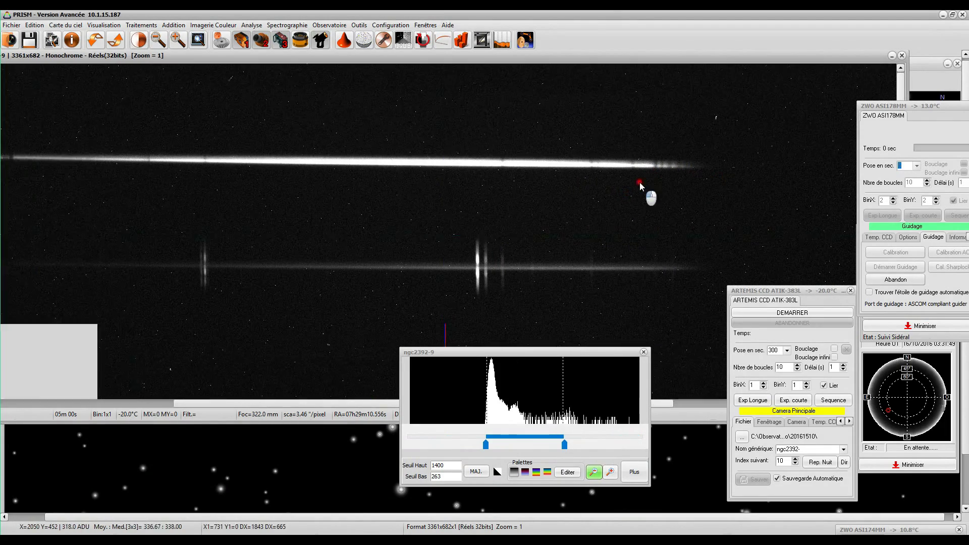
pyautogui.moveTo(158, 165); pyautogui.dragTo(210, 156)
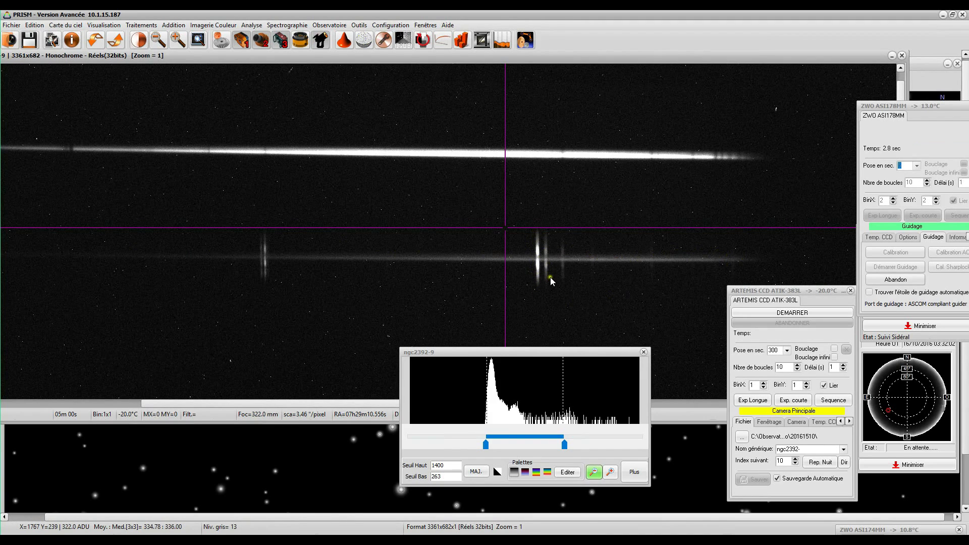
pyautogui.moveTo(517, 264); pyautogui.dragTo(687, 277)
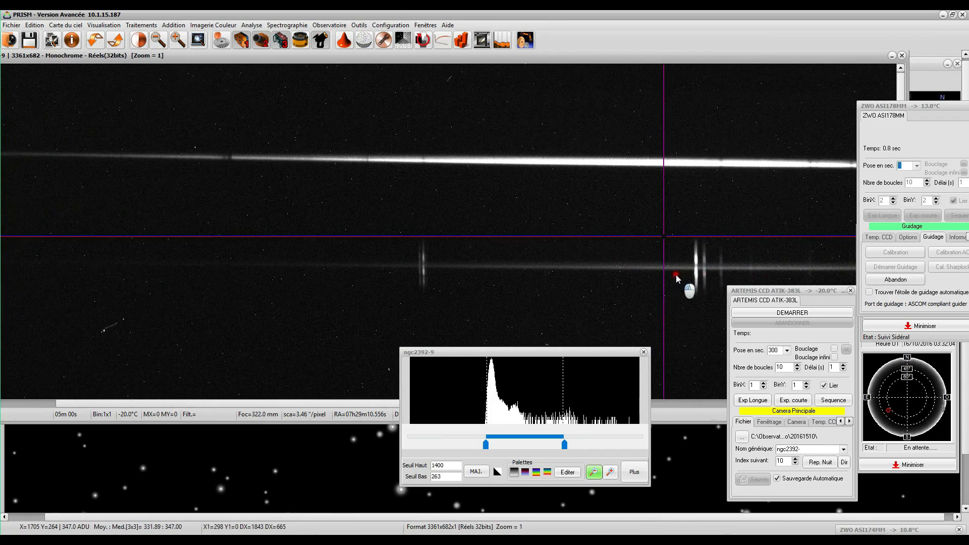
pyautogui.moveTo(526, 277); pyautogui.dragTo(448, 242)
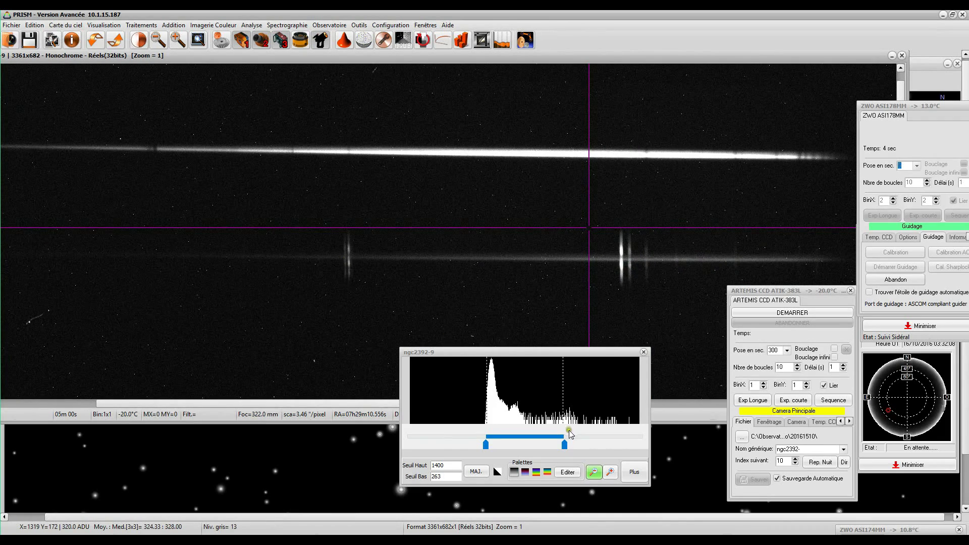
pyautogui.moveTo(564, 444); pyautogui.dragTo(513, 443)
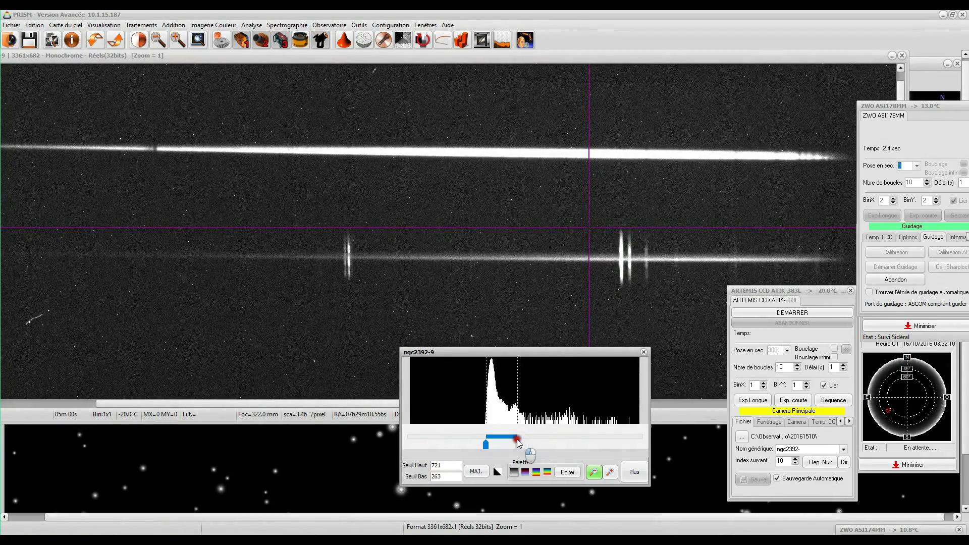
pyautogui.moveTo(348, 222); pyautogui.dragTo(573, 222)
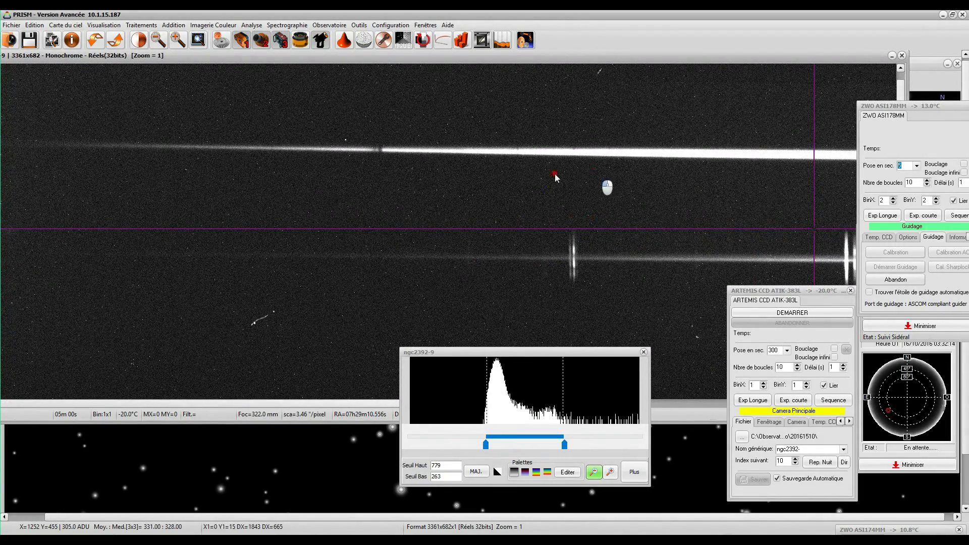
pyautogui.moveTo(607, 185); pyautogui.dragTo(368, 190)
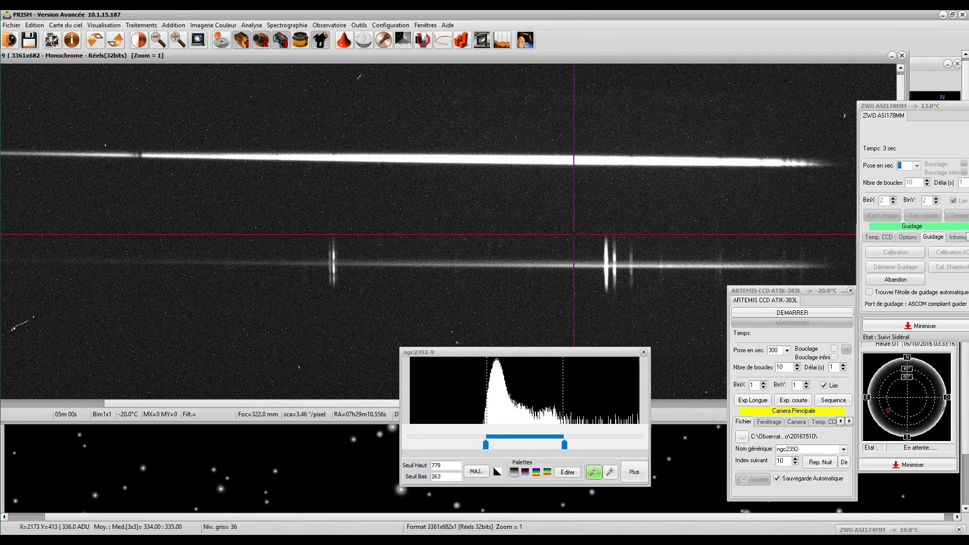